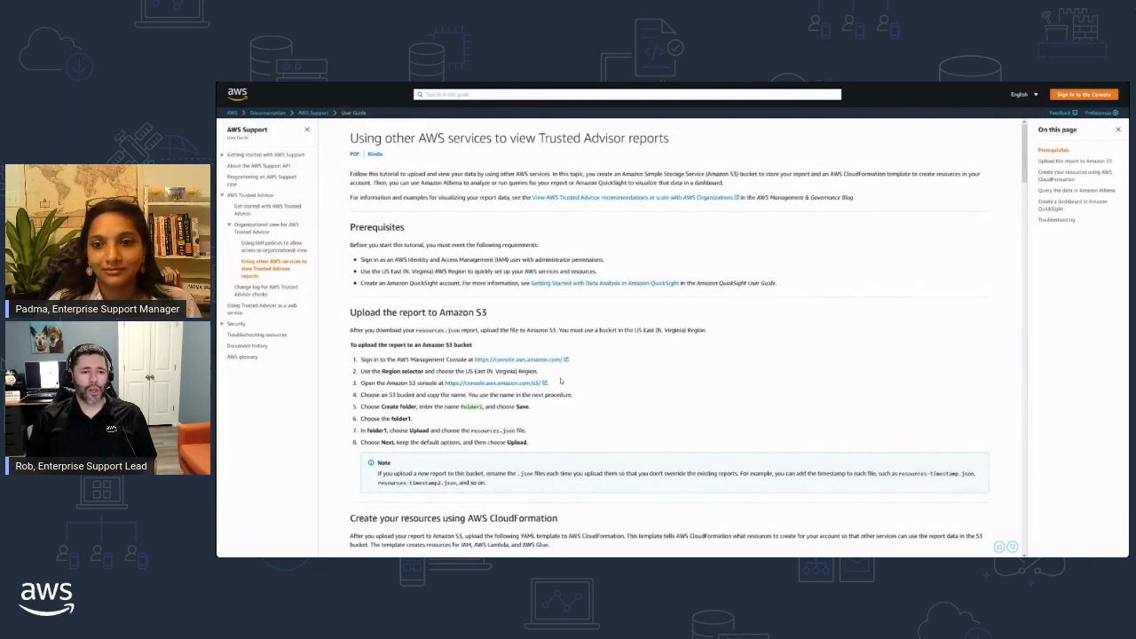
# - Review the prerequisites and the instructions for uploading the resources.json report to an Amazon S3 bucket
pyautogui.scroll(-1, 351, 290)
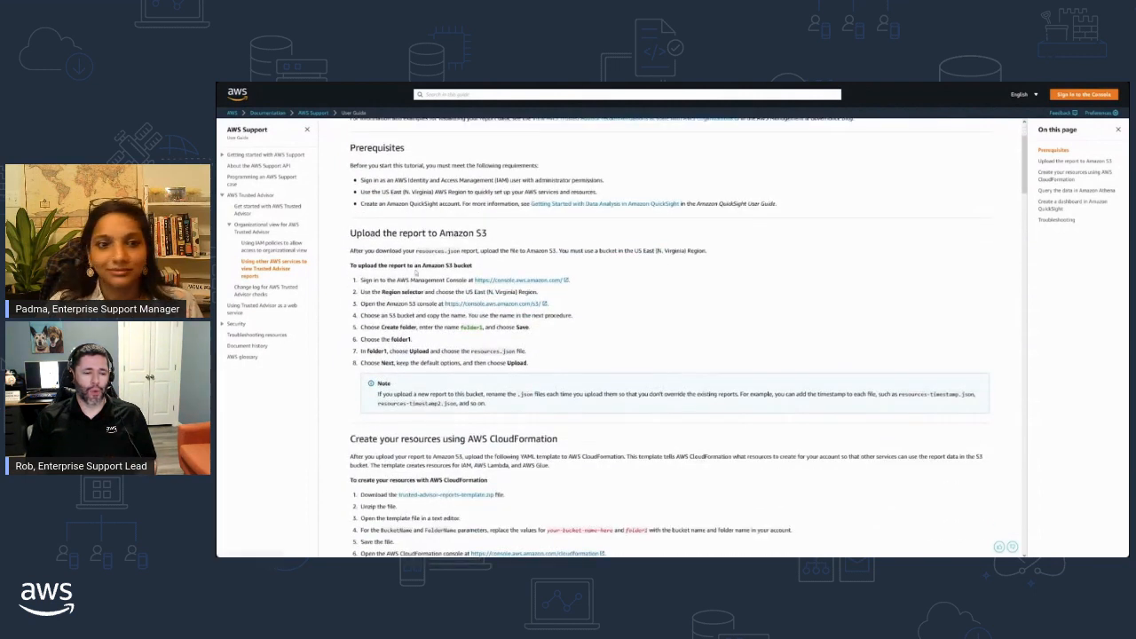
pyautogui.moveTo(416, 251); pyautogui.dragTo(465, 259)
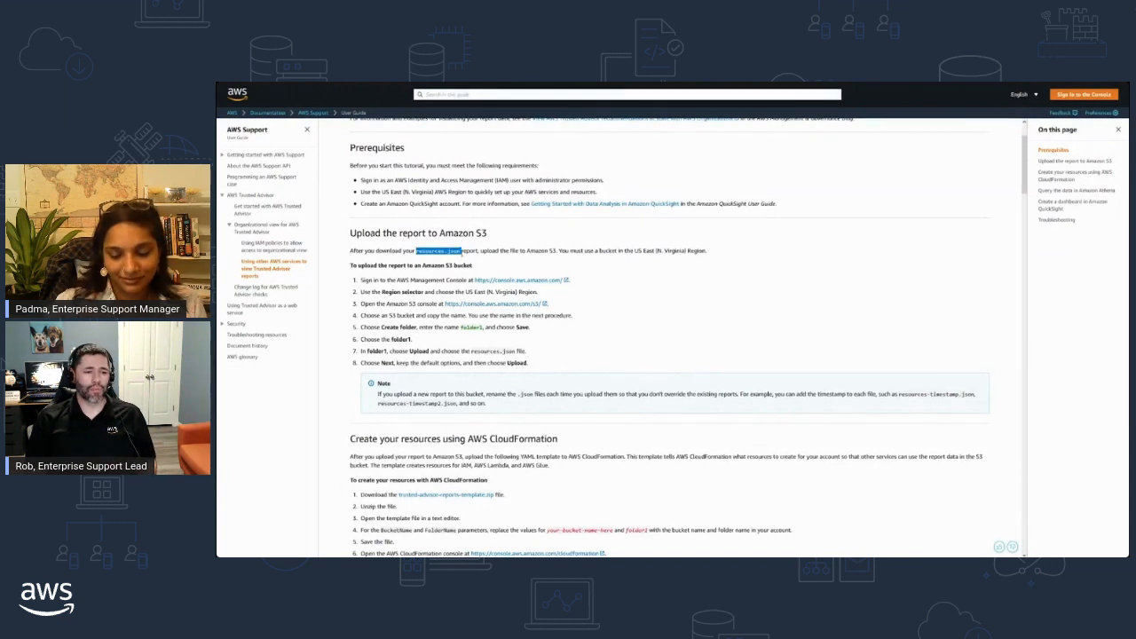
pyautogui.click(487, 273)
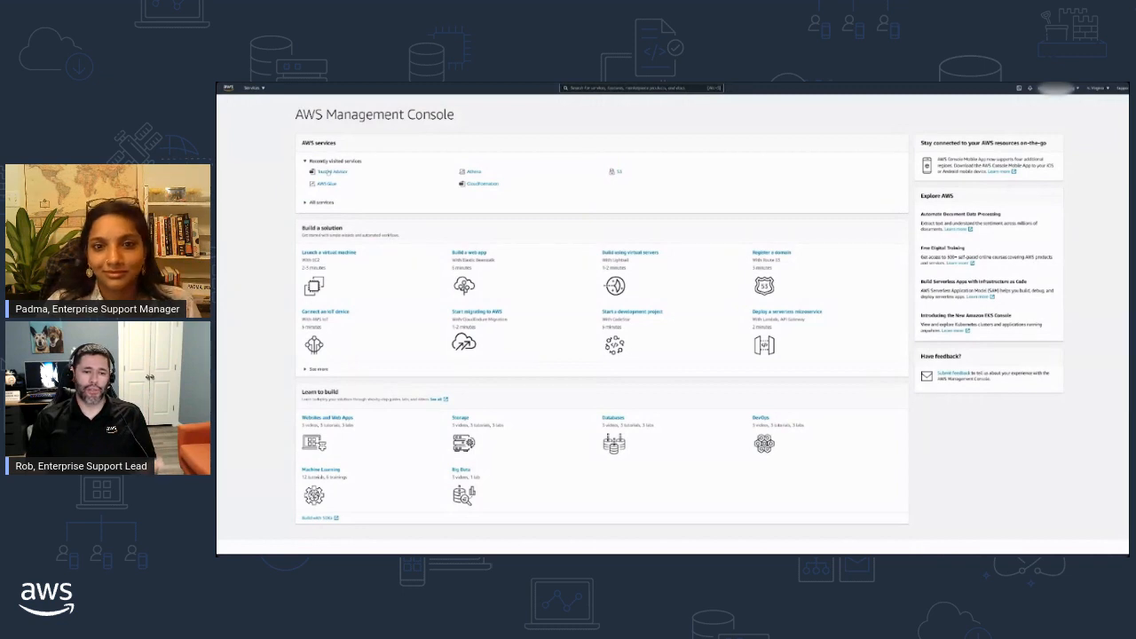
# - In Trusted Advisor's Organizational View, create a report named OrgReport with the default filters and check its entry in the report list
pyautogui.click(327, 171)
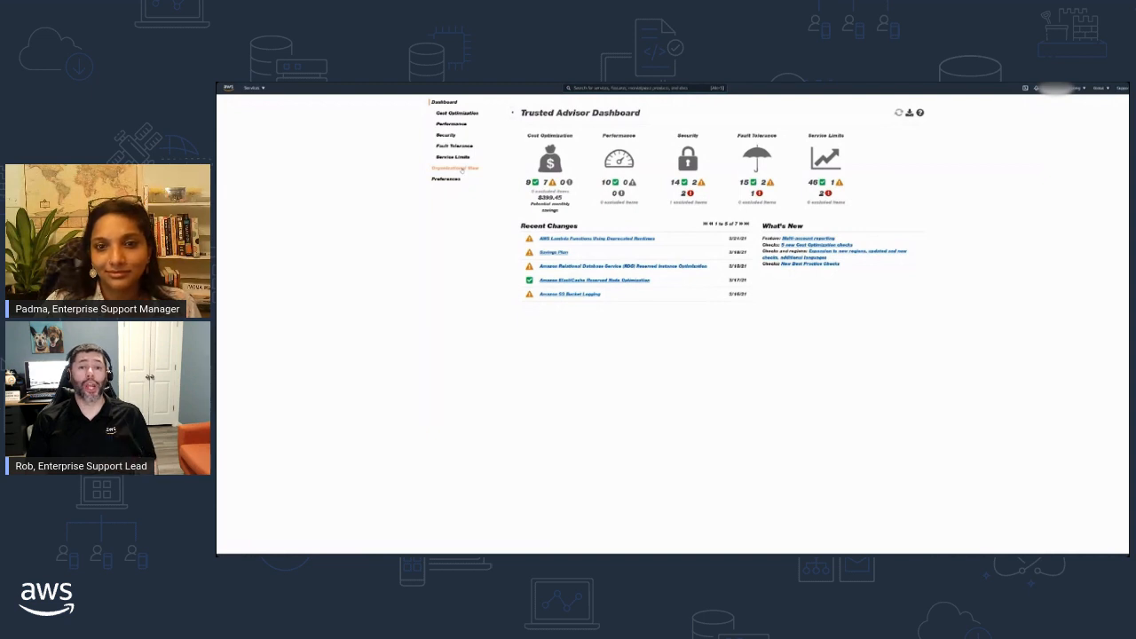
pyautogui.click(460, 168)
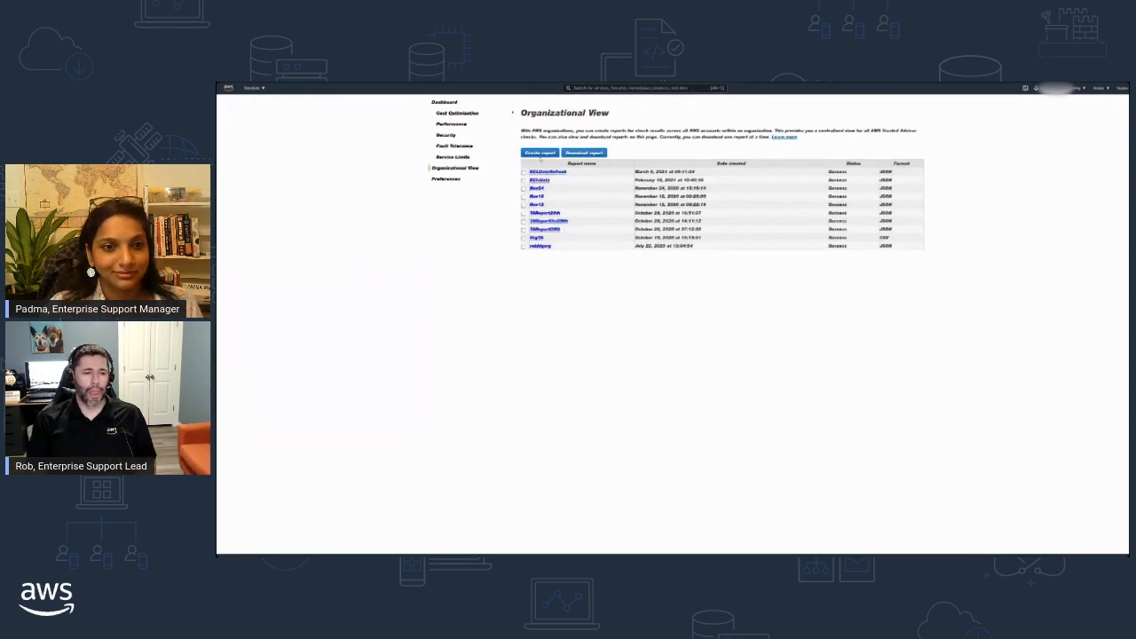
pyautogui.click(541, 153)
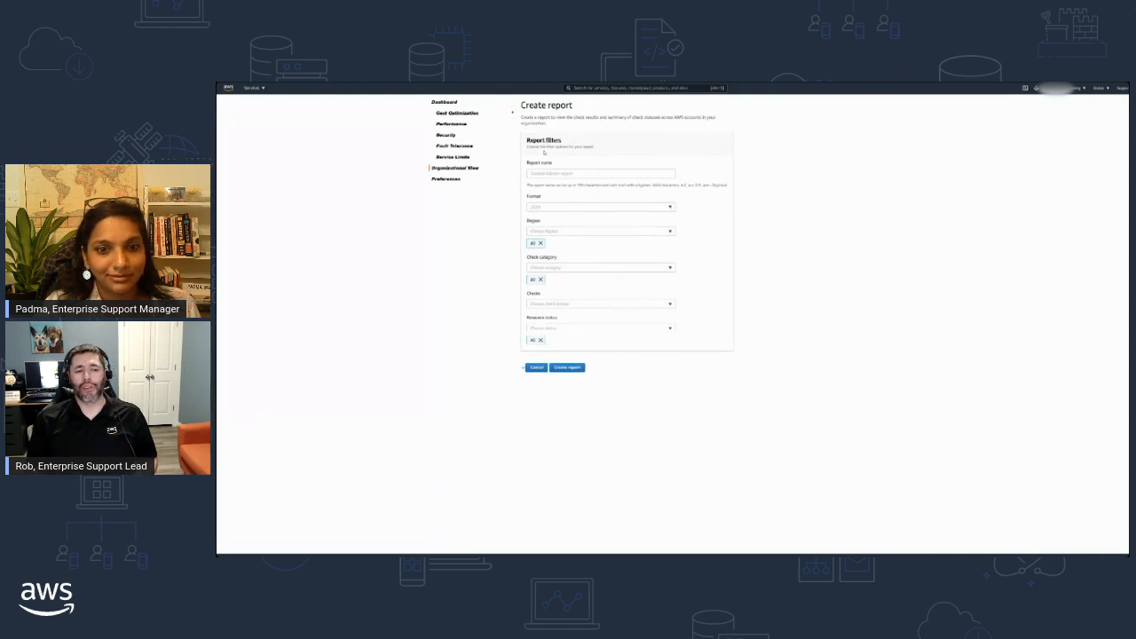
pyautogui.click(542, 172)
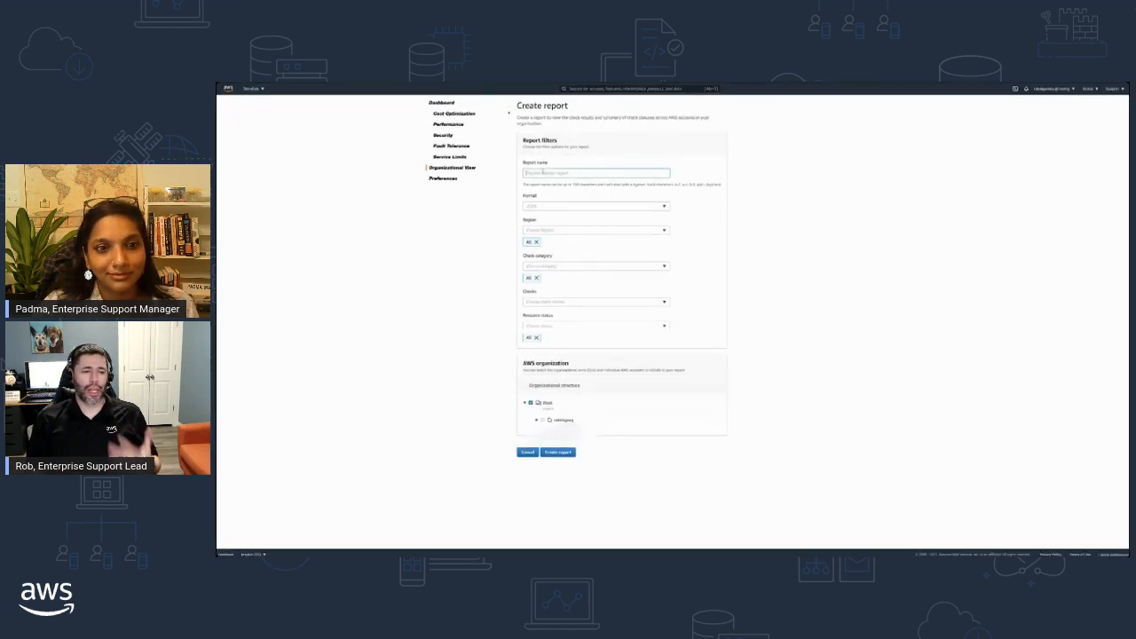
pyautogui.write('OrgReport')
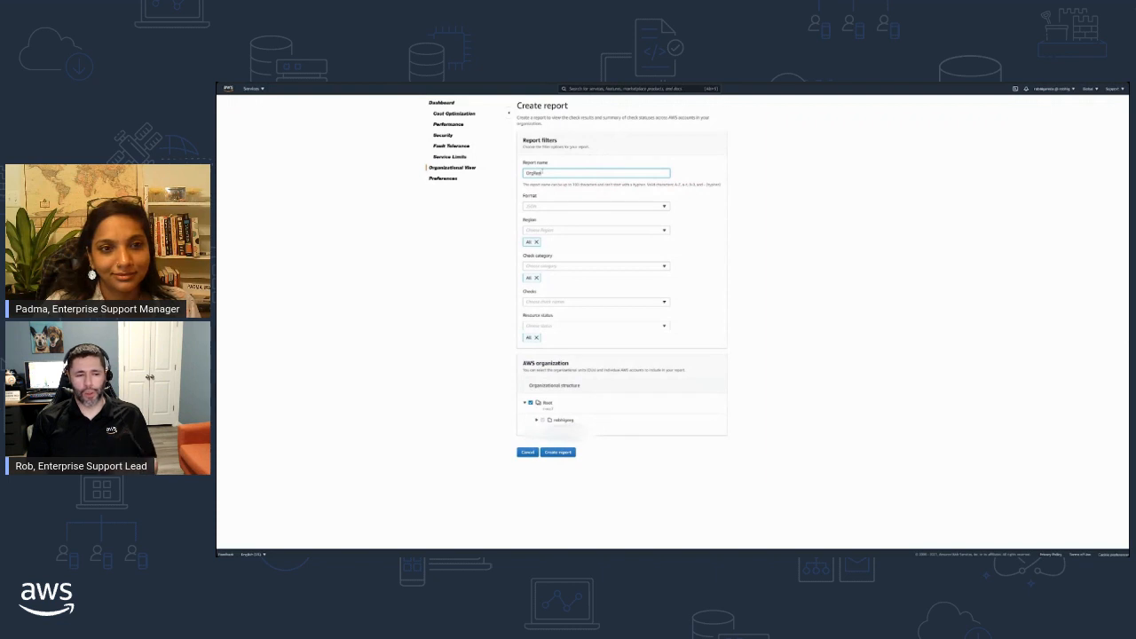
pyautogui.click(569, 453)
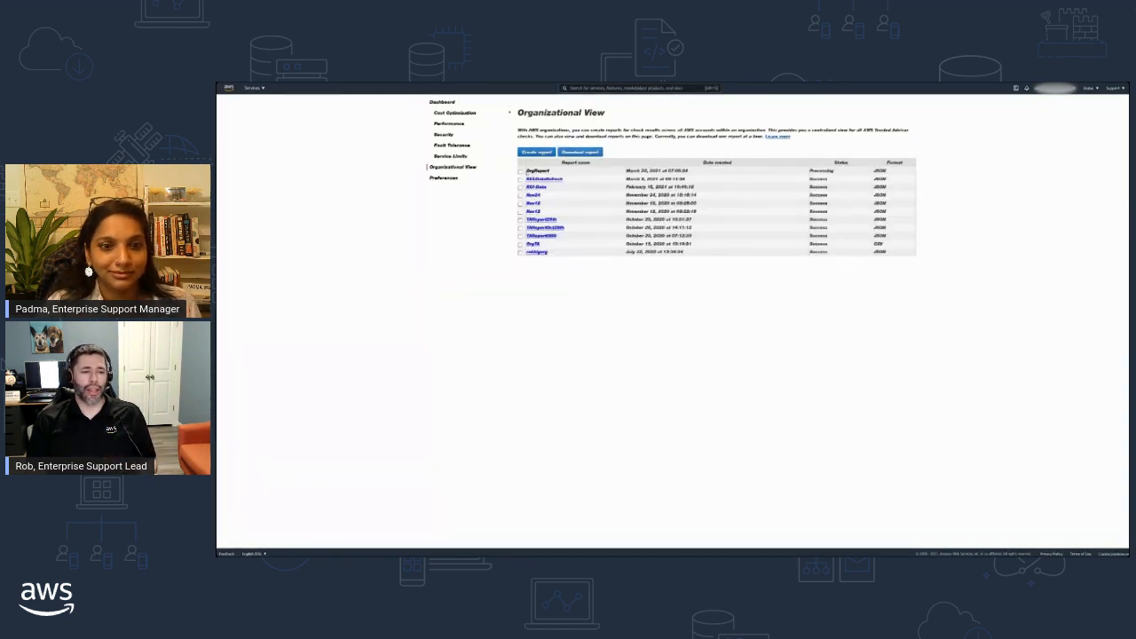
pyautogui.moveTo(524, 170); pyautogui.dragTo(886, 170)
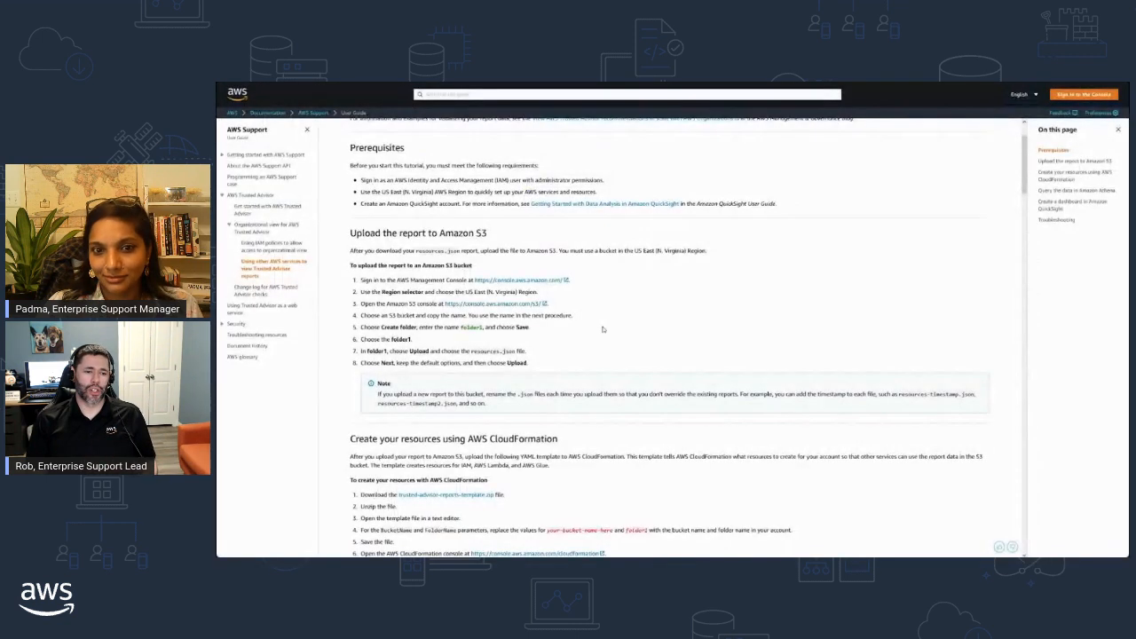
# - Start a new CloudFormation stack from the uploaded template file trusted-advisor-reports-template.yaml and proceed to the stack details
pyautogui.scroll(-5, 603, 329)
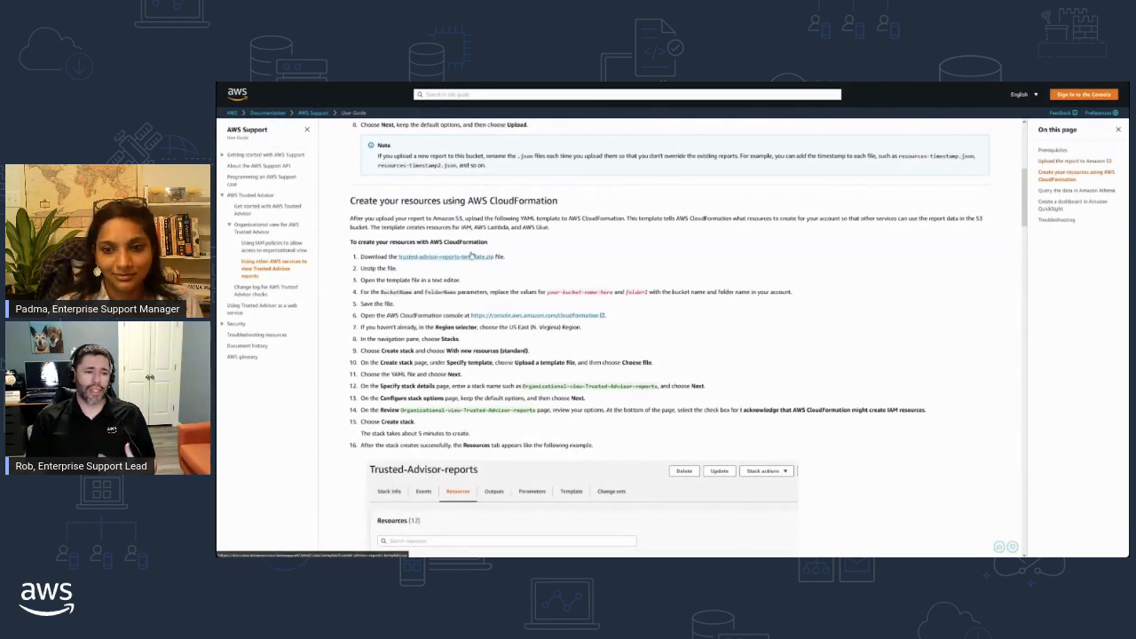
pyautogui.click(316, 76)
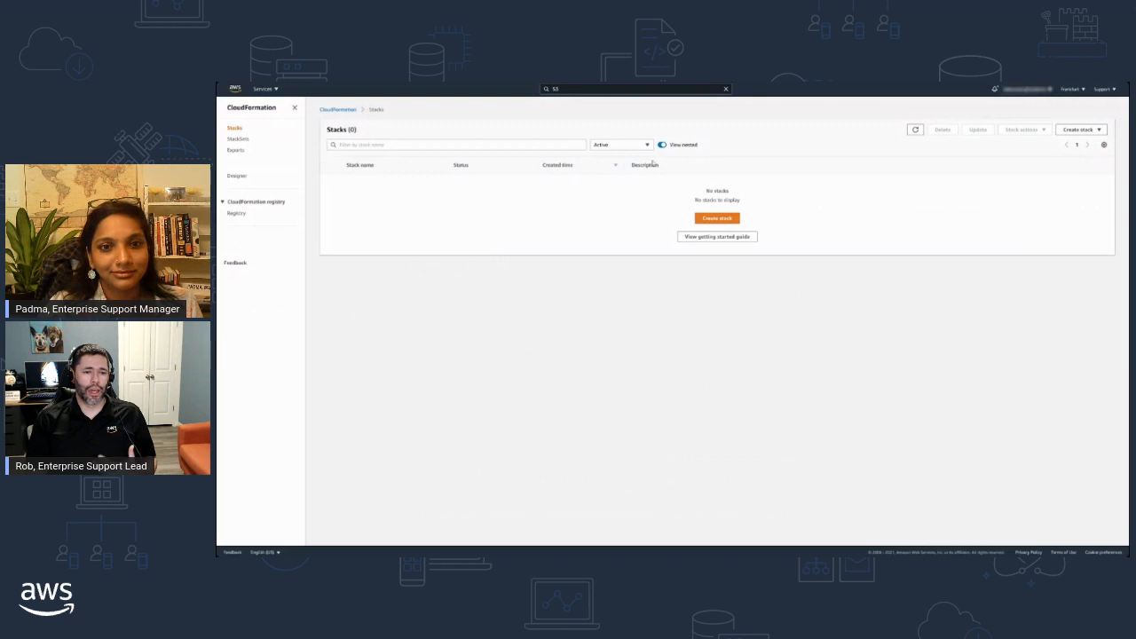
pyautogui.click(707, 217)
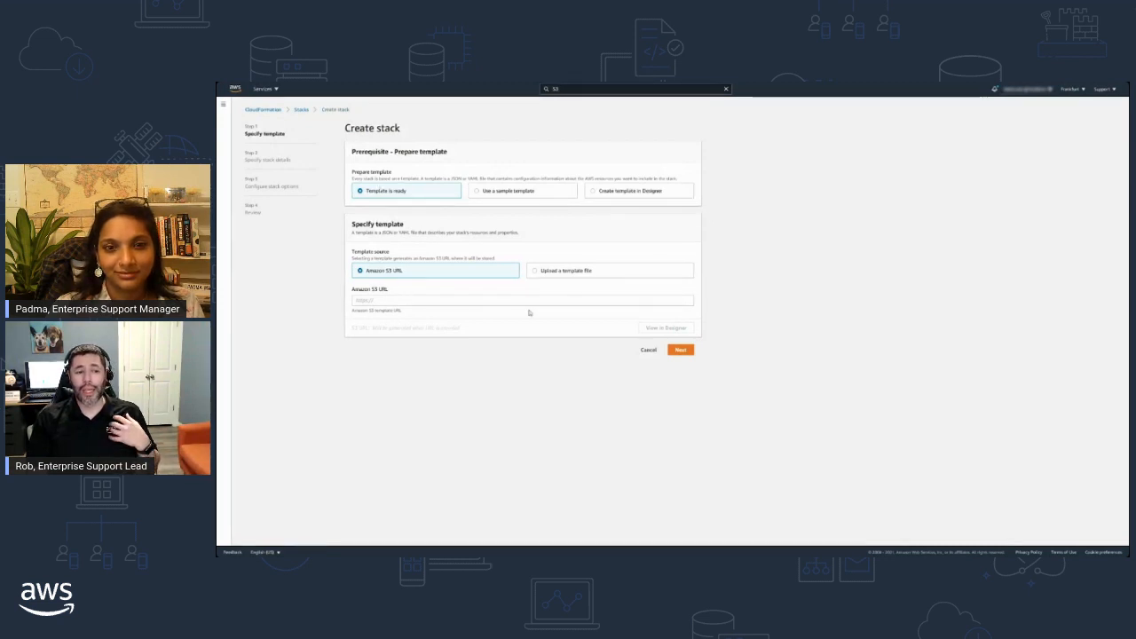
pyautogui.click(569, 270)
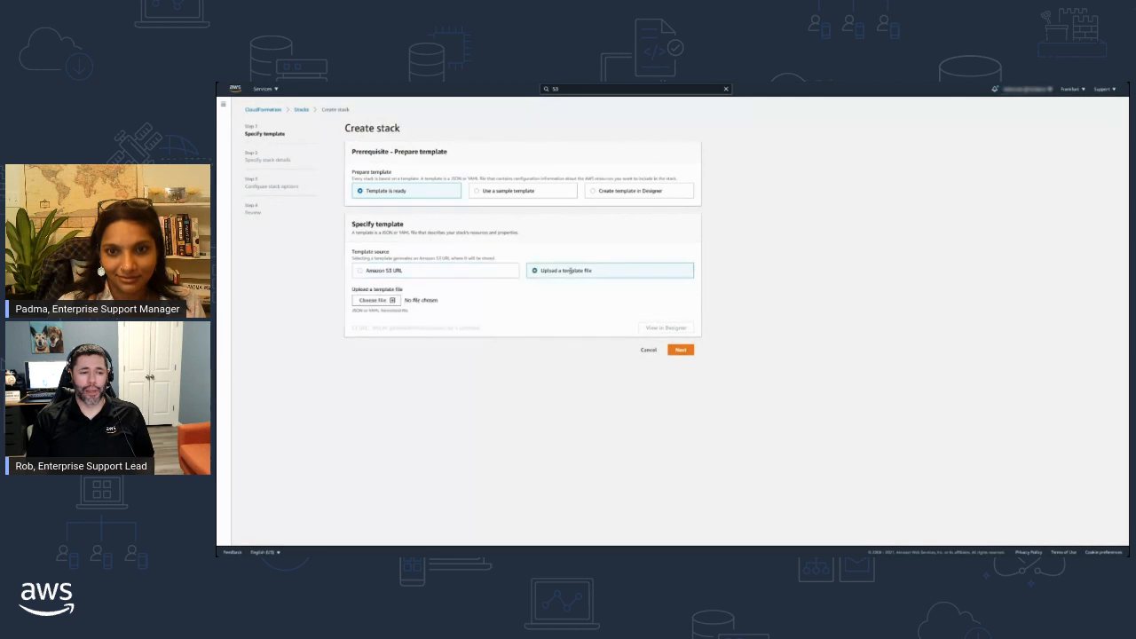
pyautogui.click(376, 300)
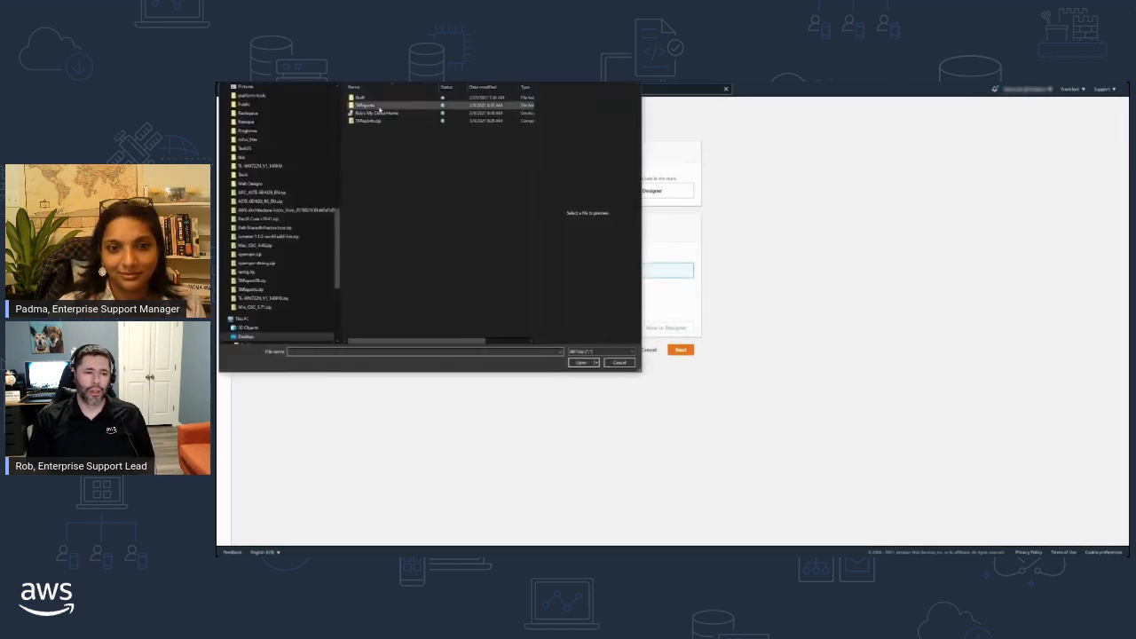
pyautogui.doubleClick(378, 108)
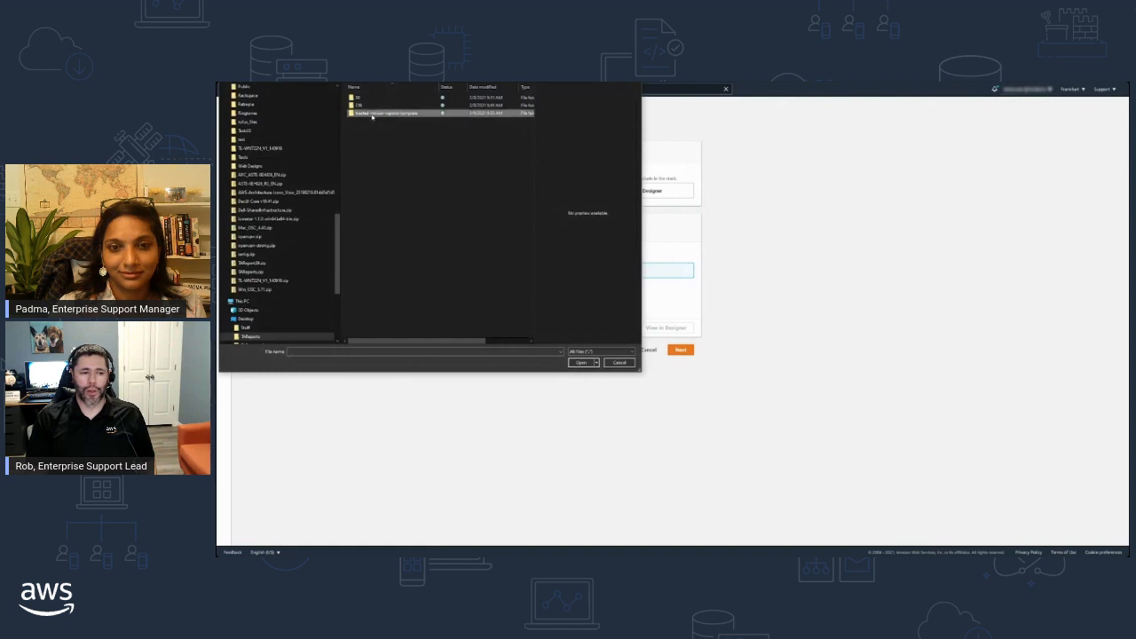
pyautogui.doubleClick(375, 112)
pyautogui.doubleClick(382, 97)
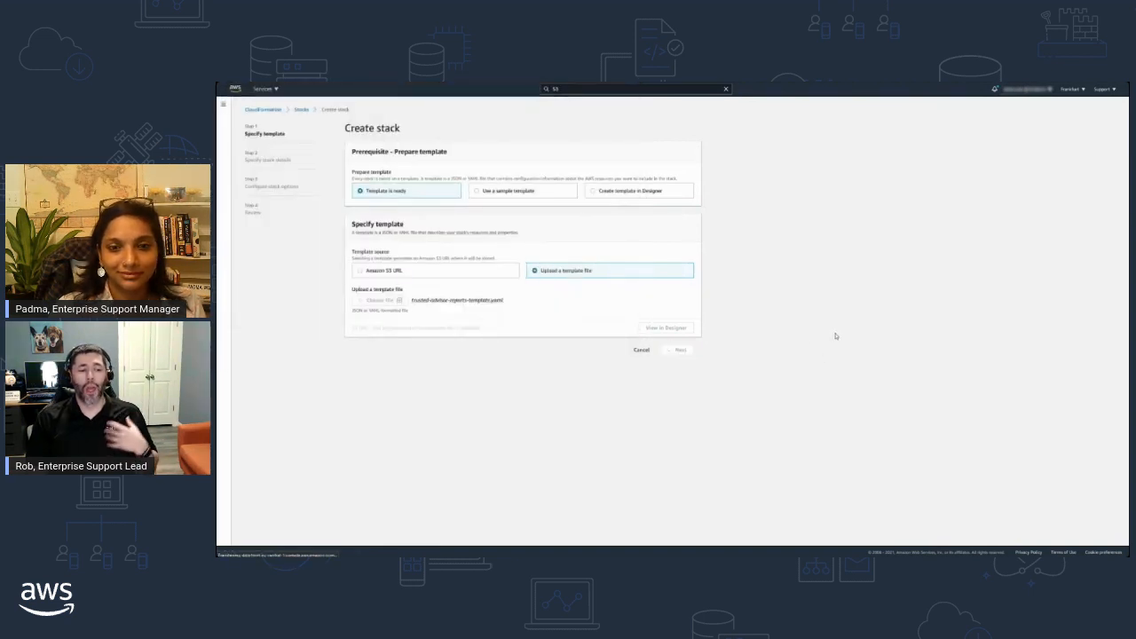
pyautogui.click(681, 358)
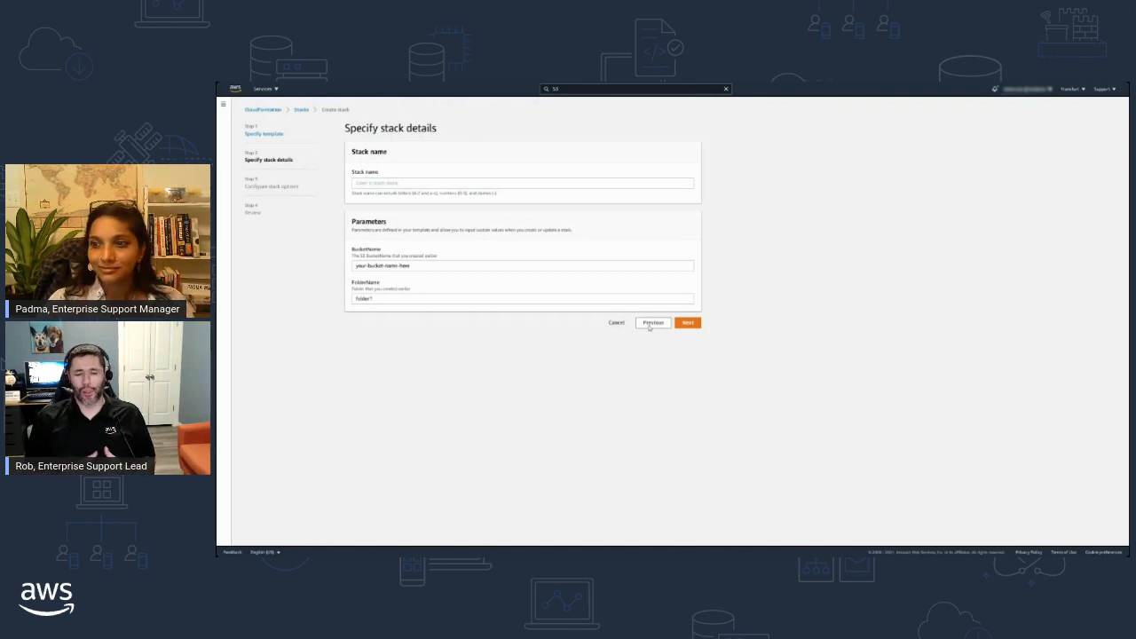
# - Name the stack TrustedAdvisorVisual
pyautogui.click(426, 183)
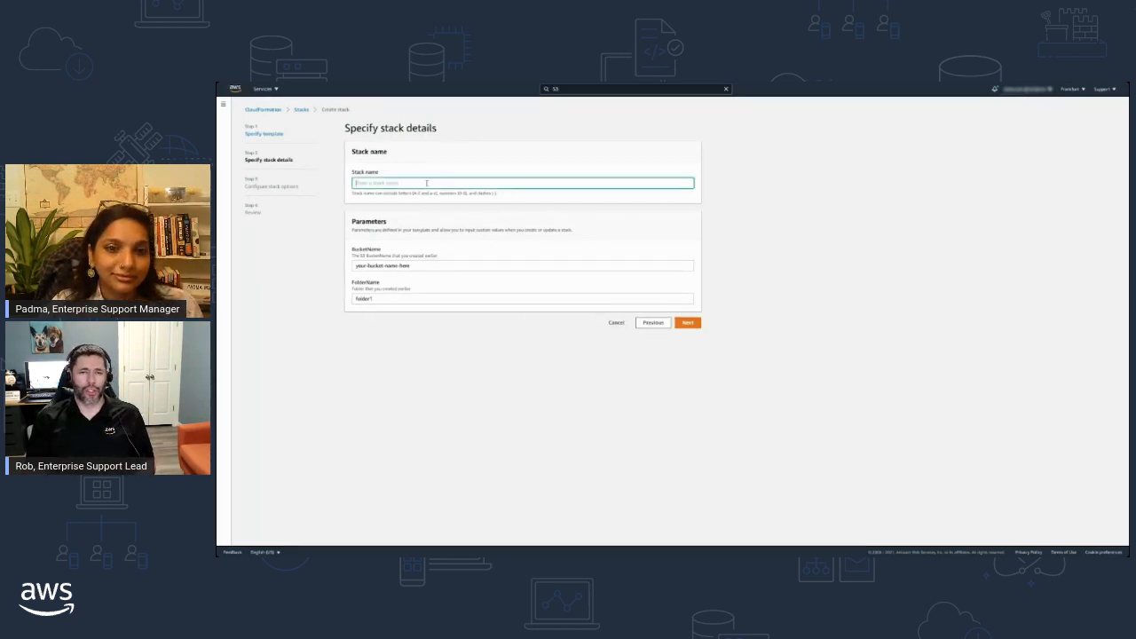
pyautogui.write('Trusted')
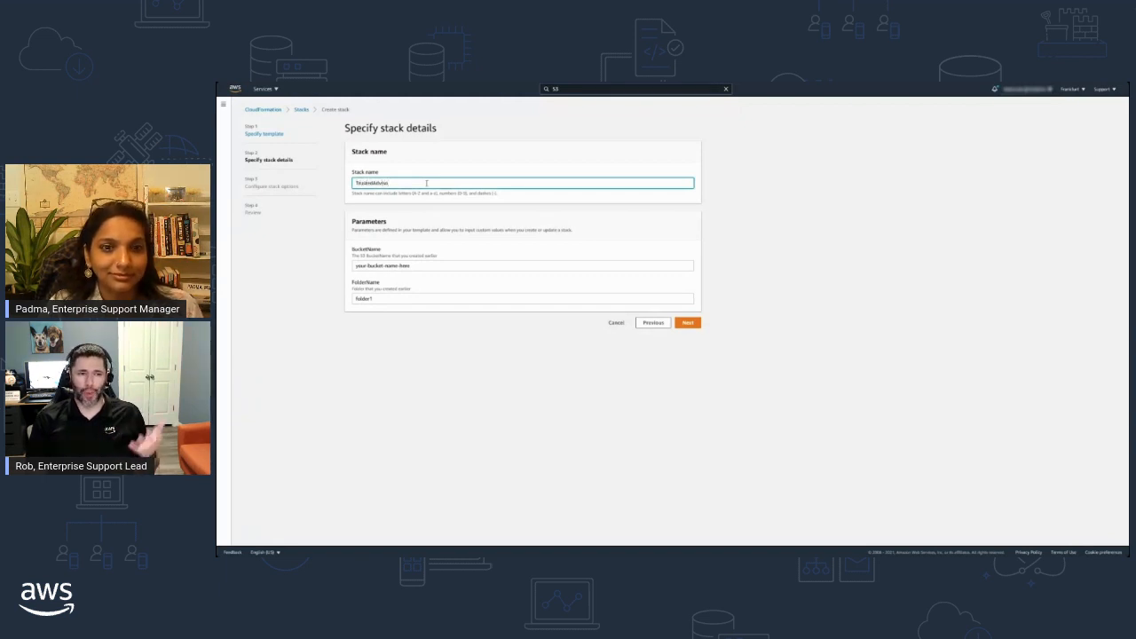
pyautogui.write('AdvisorVisual')
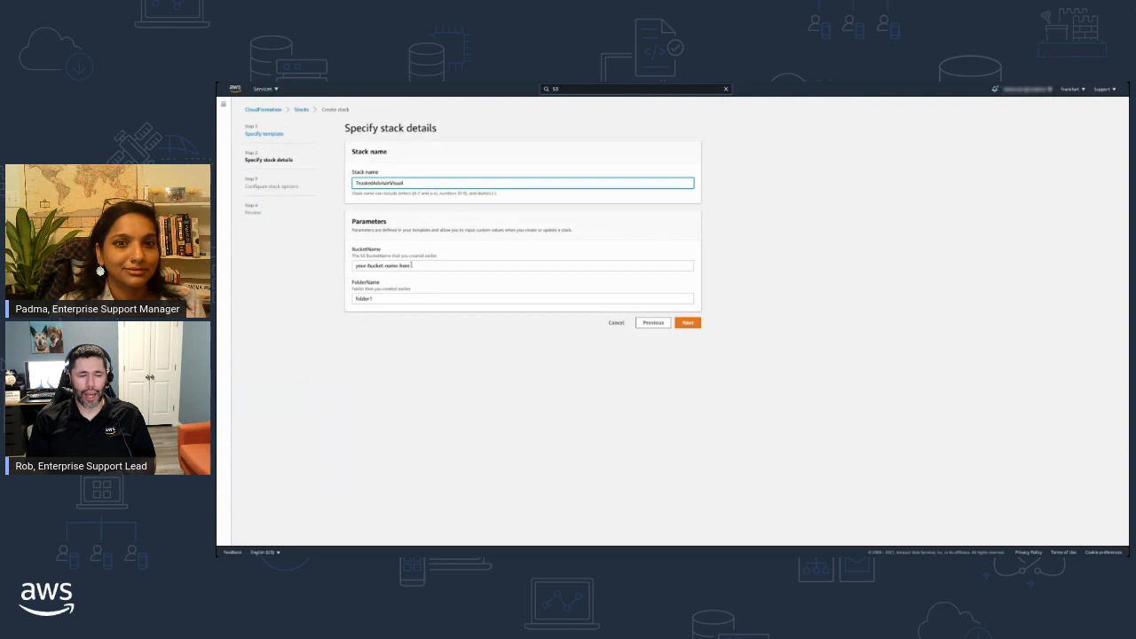
# - Set the stack's BucketName parameter to visual-ta-reports, checking it against the bucket name in Amazon S3
pyautogui.moveTo(411, 265); pyautogui.dragTo(278, 260)
pyautogui.write('folder')
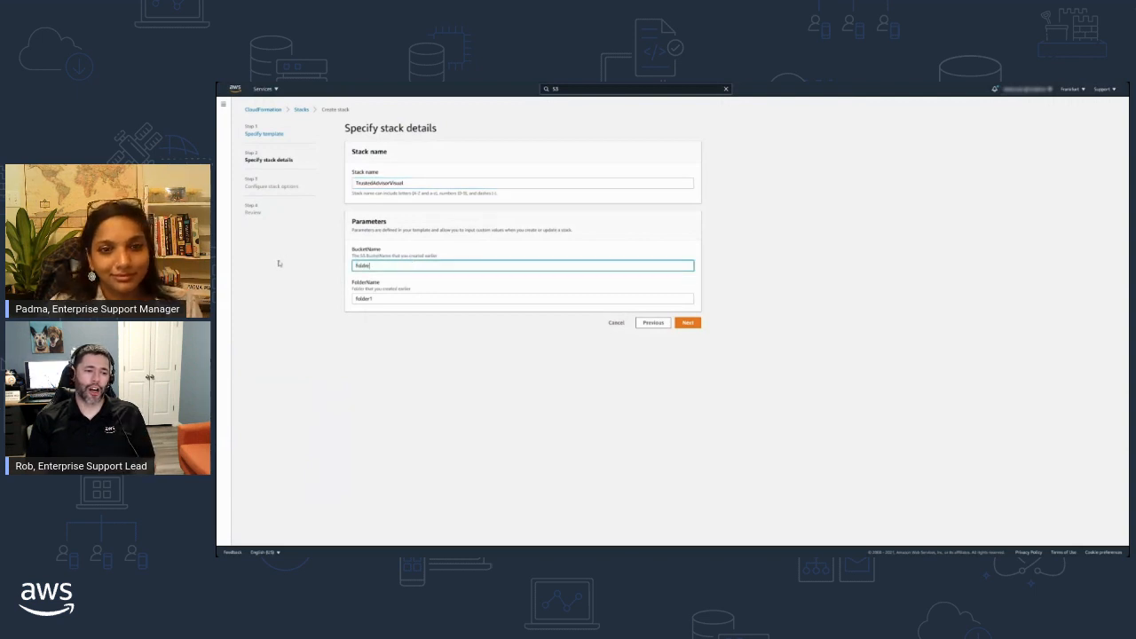
pyautogui.press('BackSpace')
pyautogui.press('BackSpace')
pyautogui.press('BackSpace')
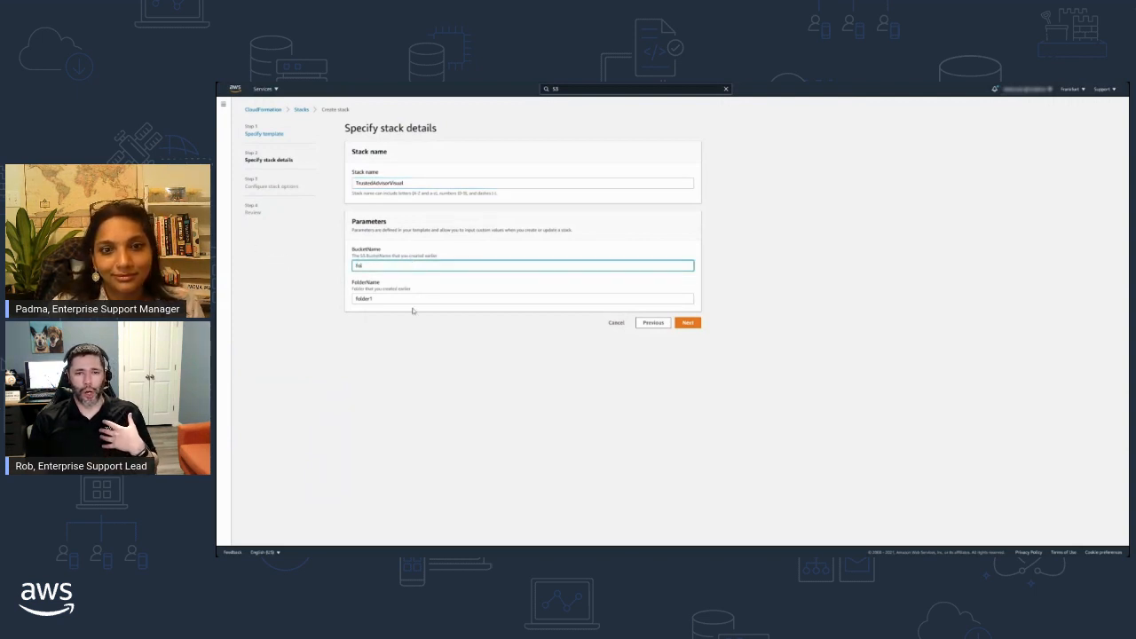
pyautogui.write('s')
pyautogui.write('su')
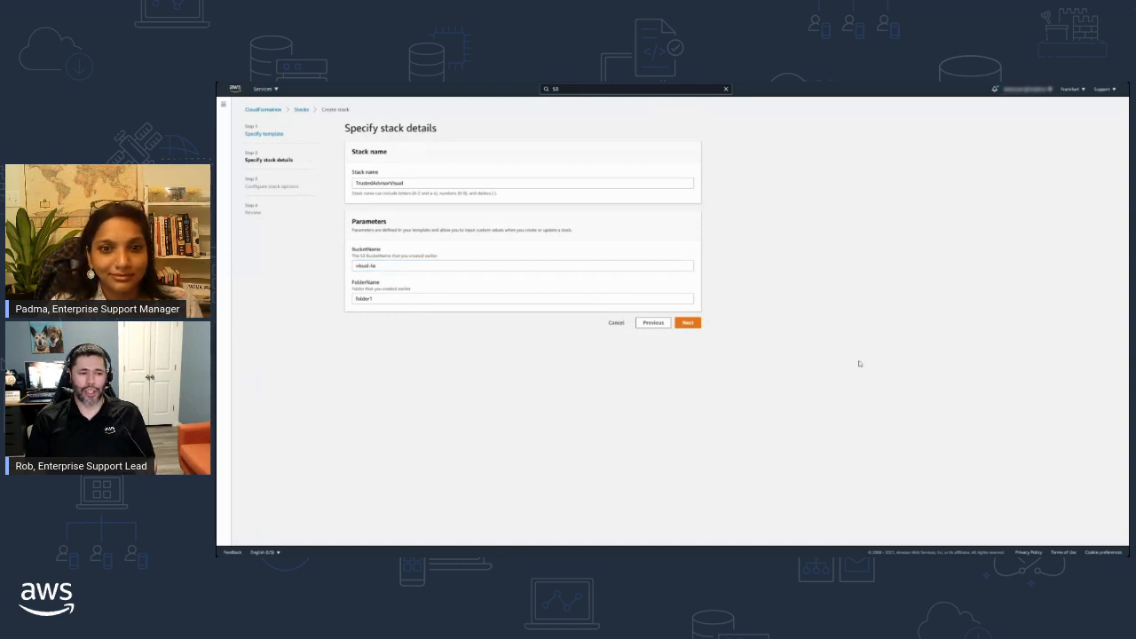
pyautogui.click(396, 267)
pyautogui.write('-reports')
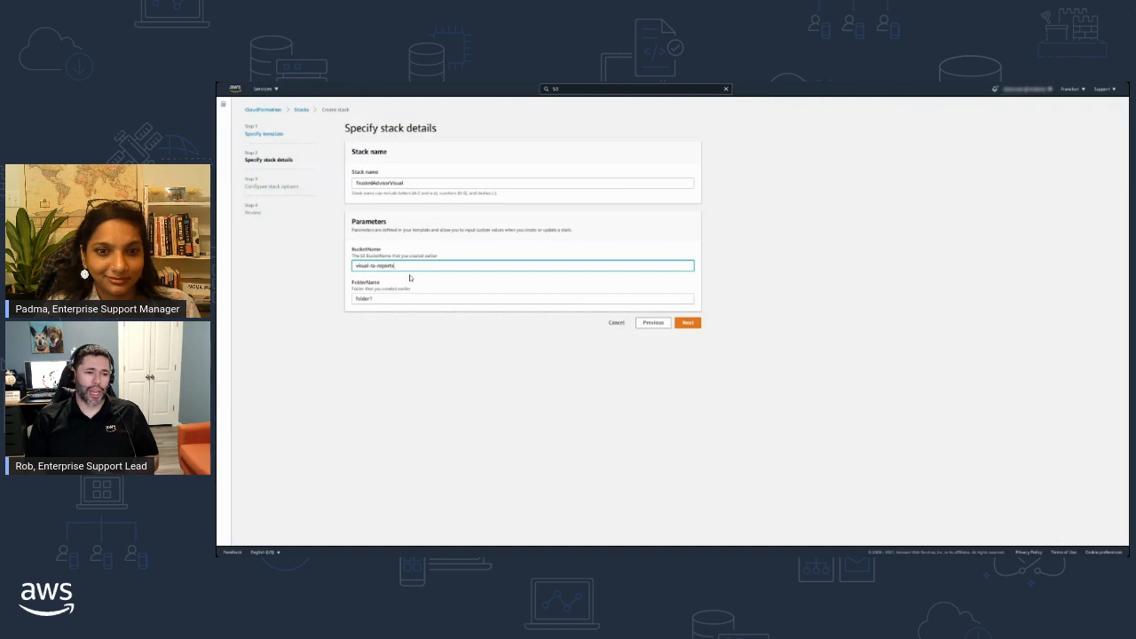
pyautogui.hotkey('ctrl', 'a')
pyautogui.hotkey('ctrl', 'c')
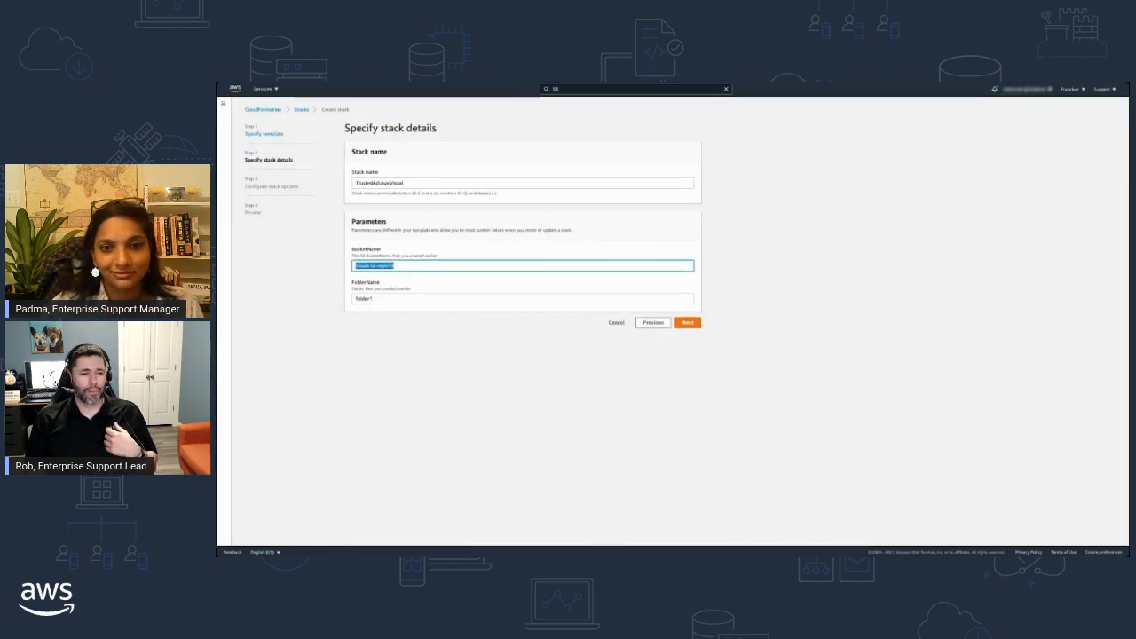
pyautogui.hotkey('ctrl', 'Tab')
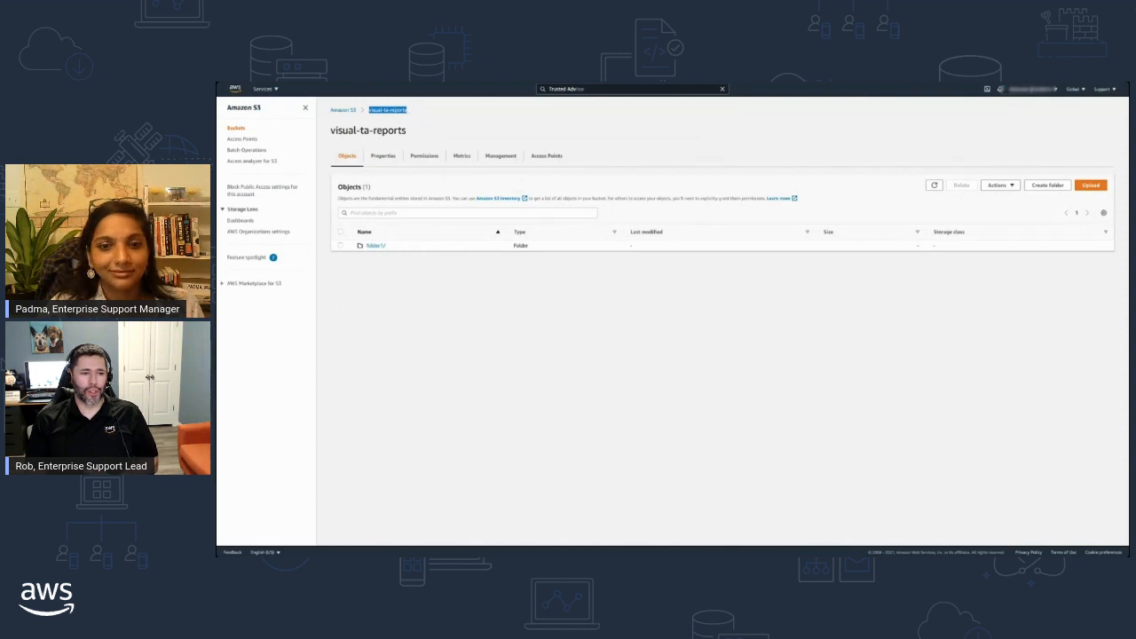
pyautogui.hotkey('ctrl', 'shift', 'Tab')
pyautogui.hotkey('ctrl', 'v')
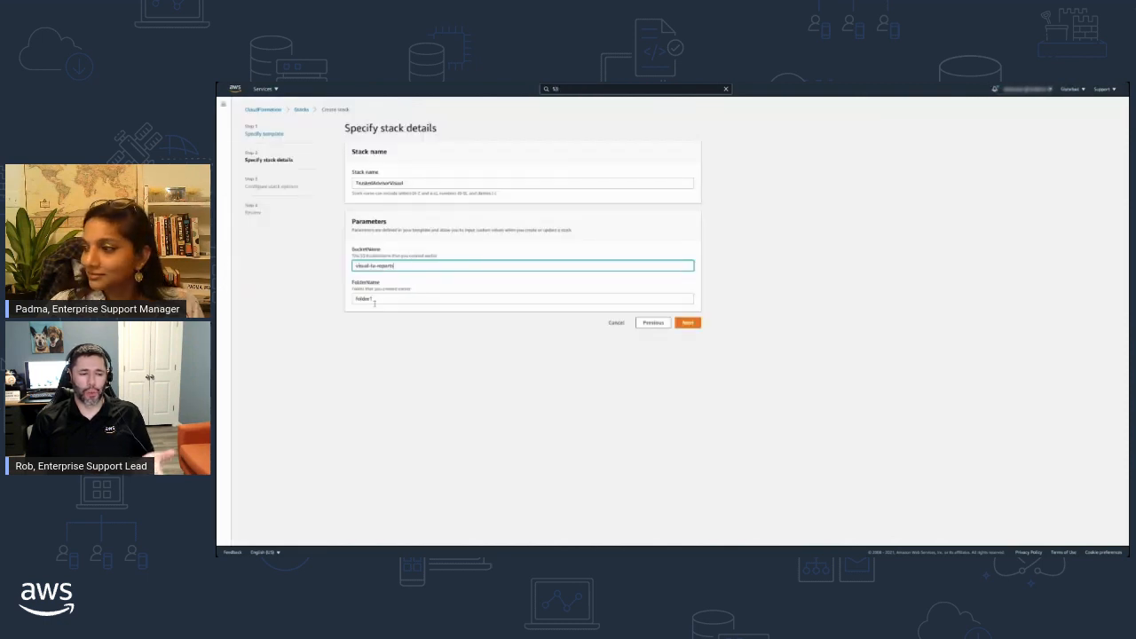
# - Keep the default stack options, acknowledge that CloudFormation might create IAM resources, and create the stack
pyautogui.click(688, 322)
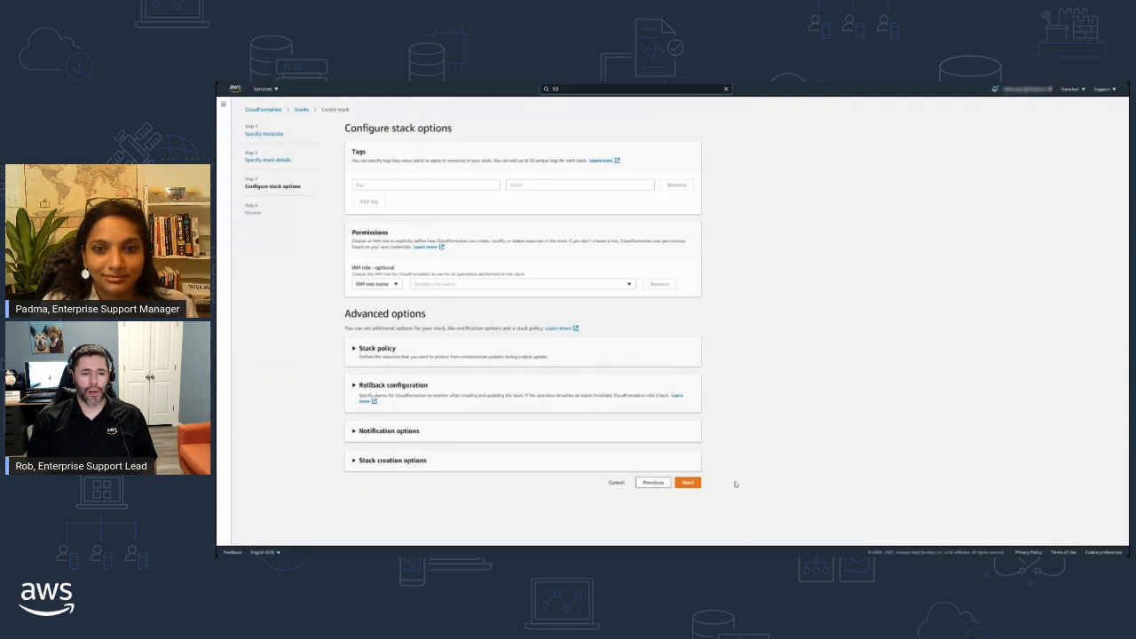
pyautogui.click(686, 484)
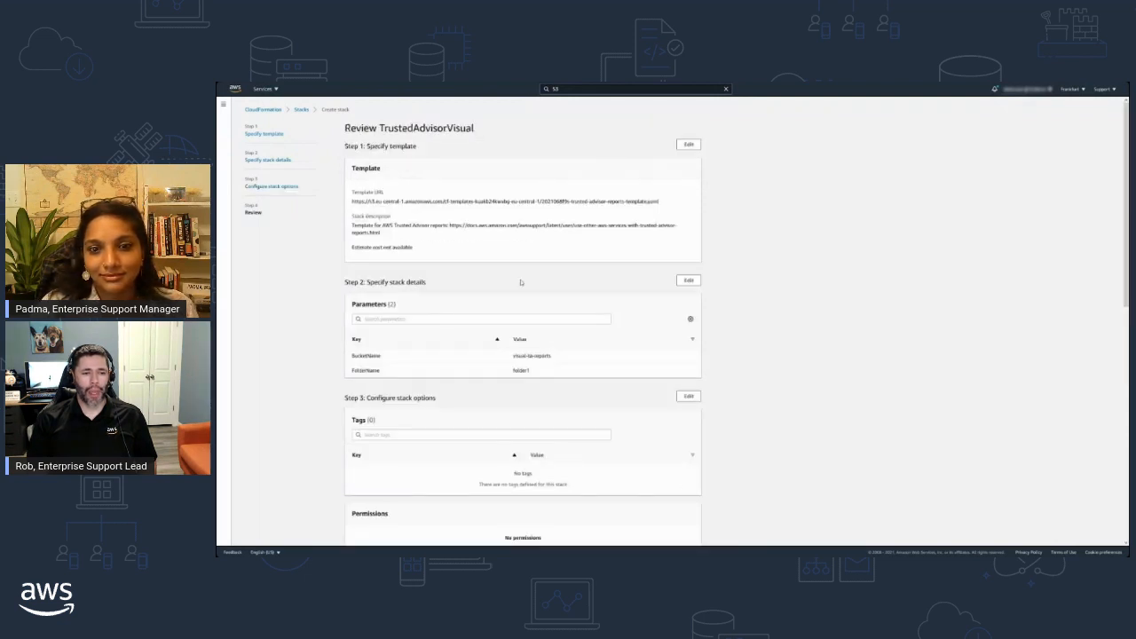
pyautogui.scroll(-3, 521, 298)
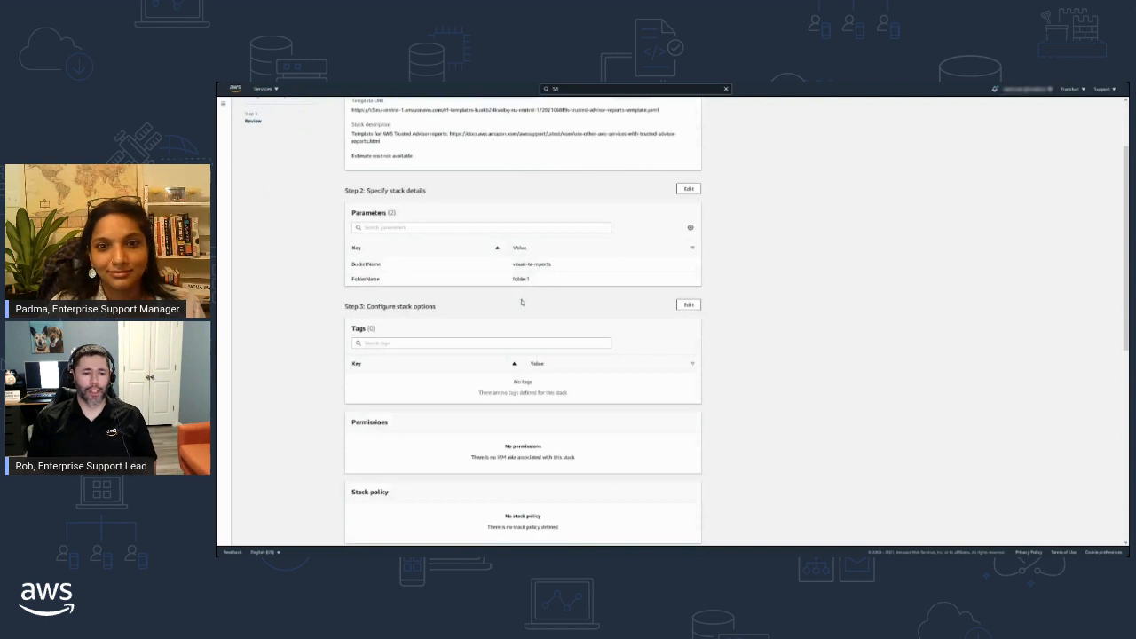
pyautogui.scroll(-5, 522, 303)
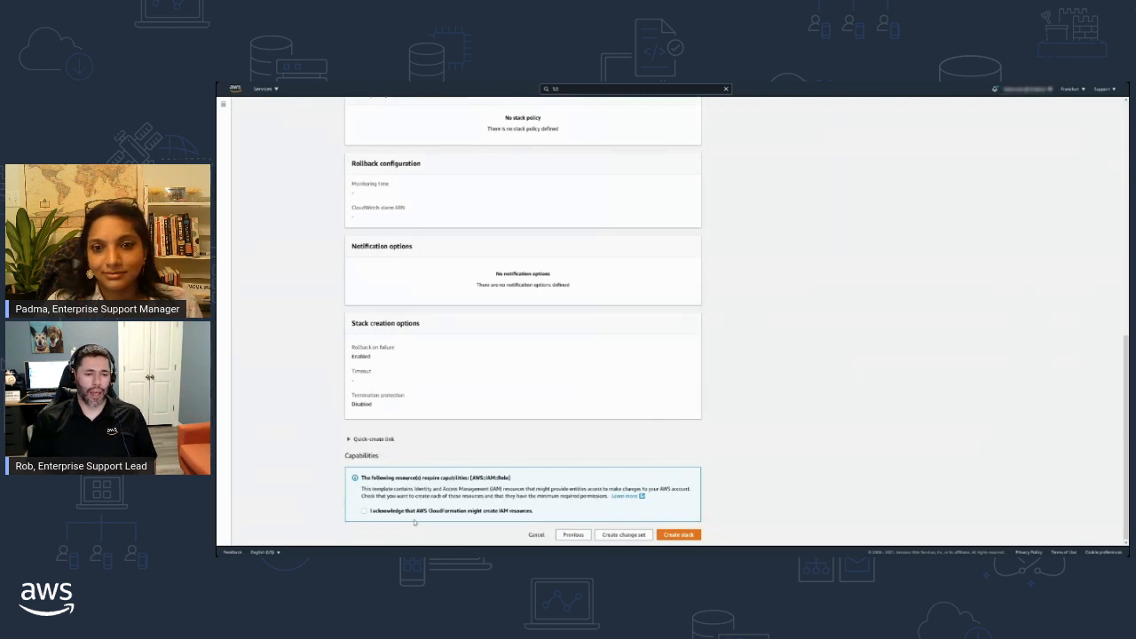
pyautogui.click(385, 512)
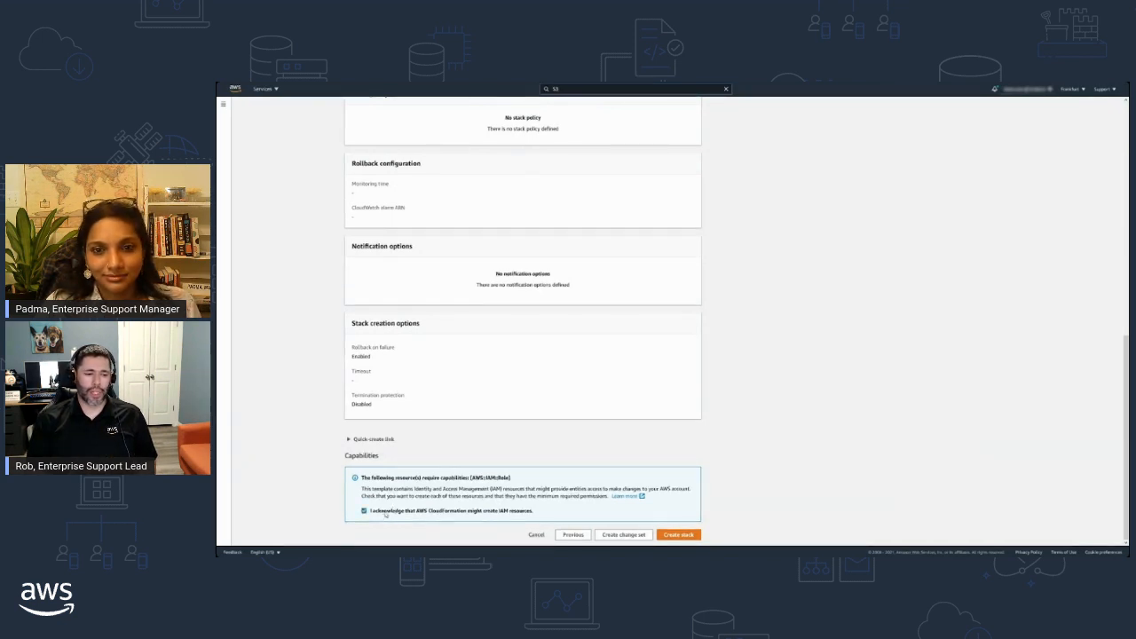
pyautogui.click(675, 536)
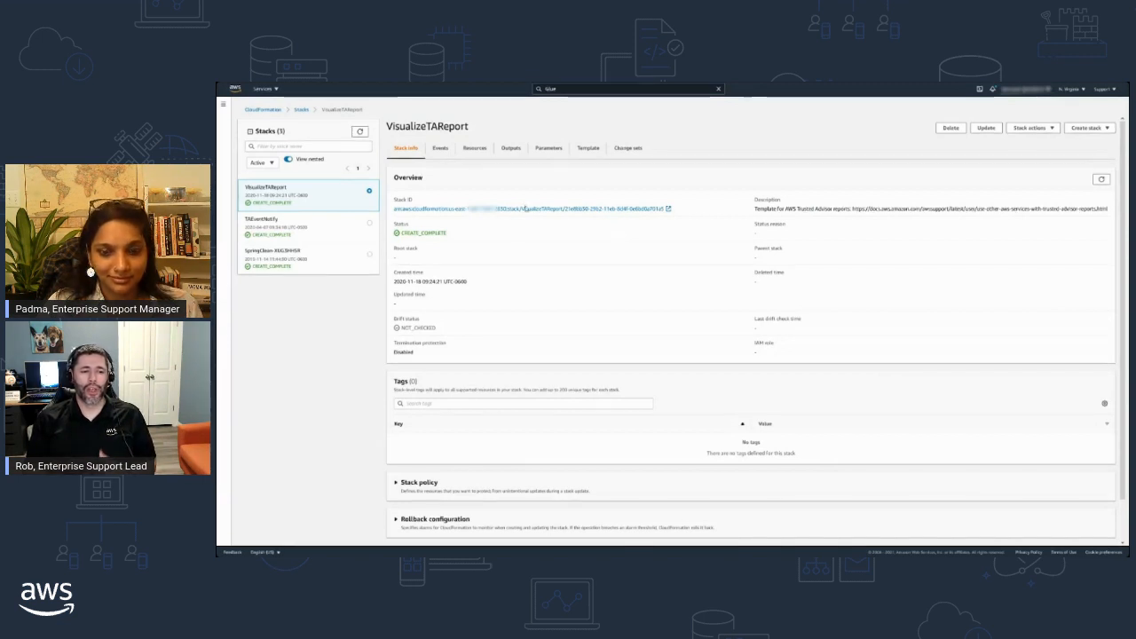
# - Review the events and the resources of the VisualizeTAReport stack
pyautogui.click(439, 149)
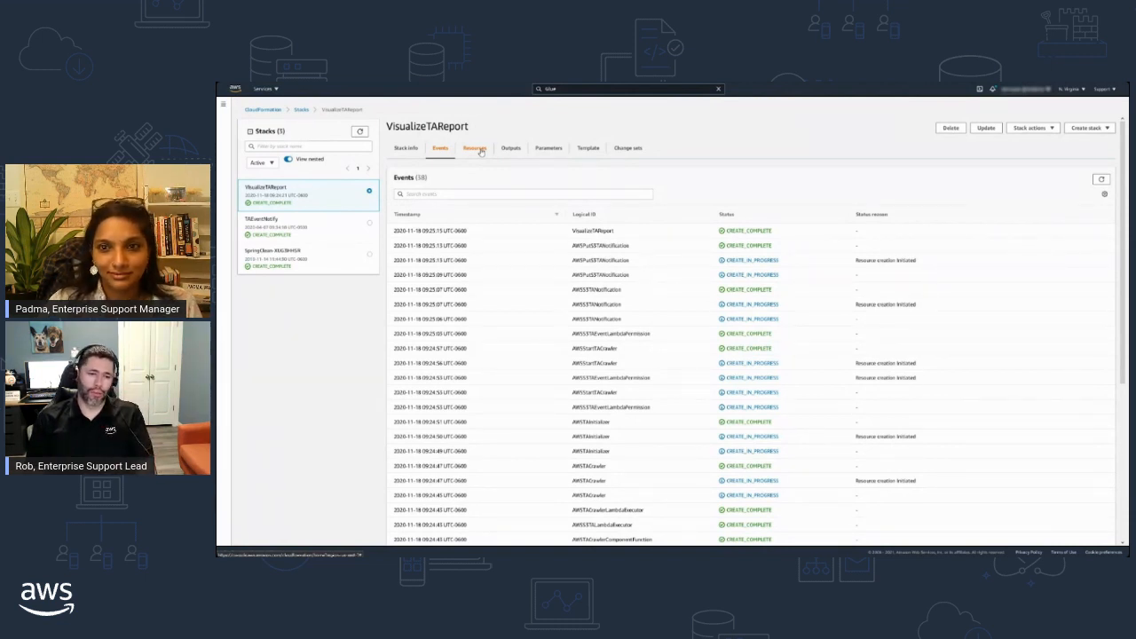
pyautogui.click(479, 151)
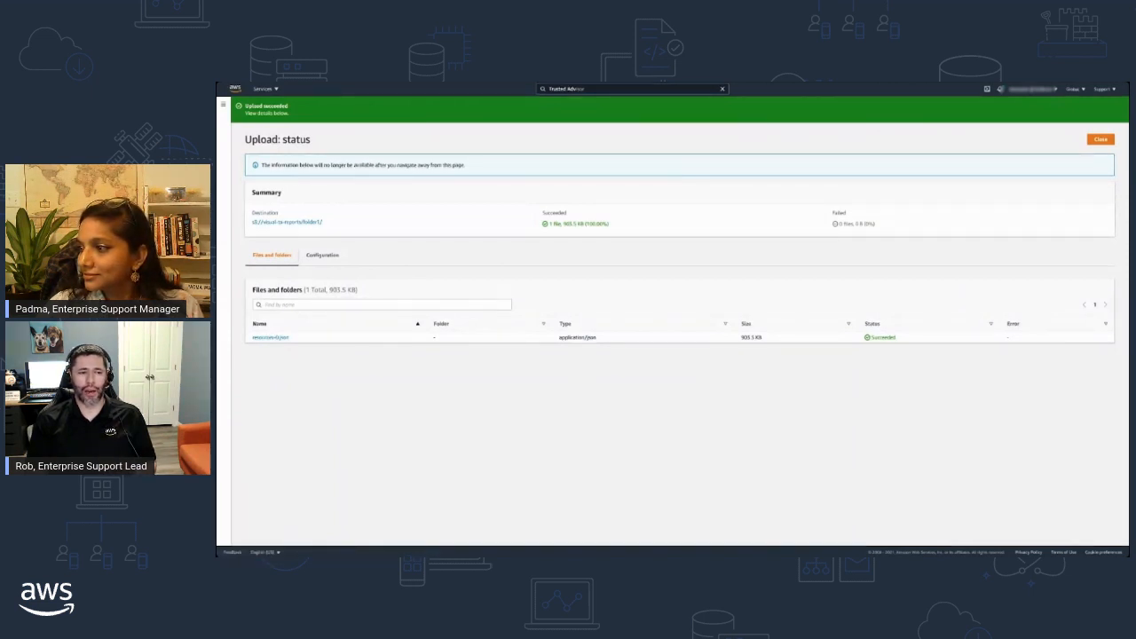
# - Read the AWS Support guide's instructions for uploading the resources.json report to Amazon S3, and return to the S3 upload status
pyautogui.hotkey('ctrl', 'Tab')
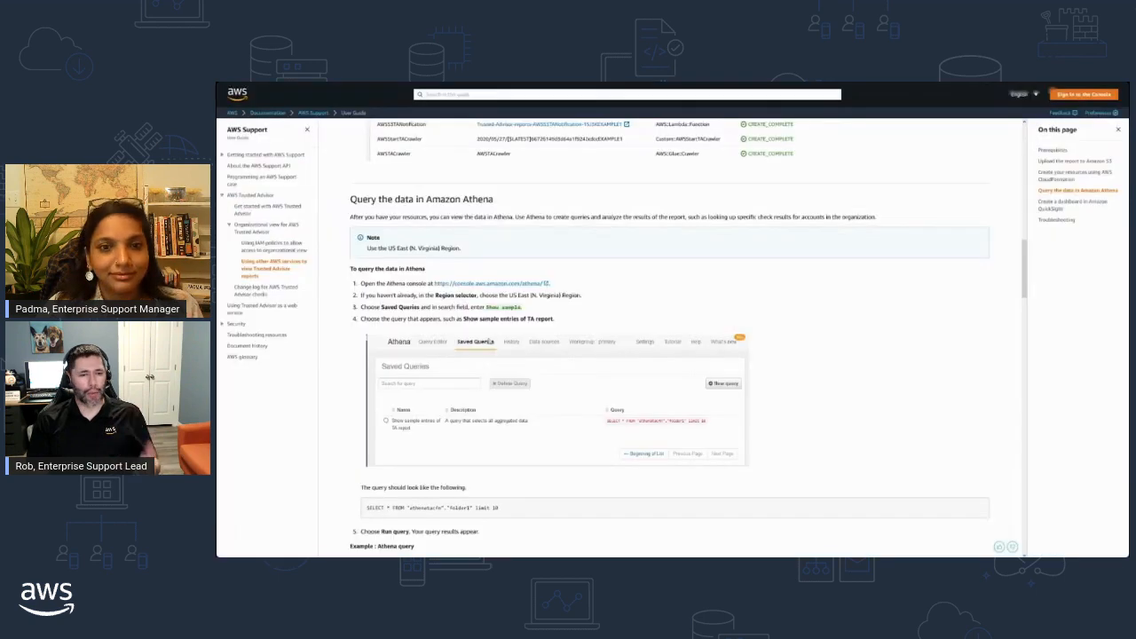
pyautogui.scroll(12, 513, 309)
pyautogui.scroll(2, 514, 308)
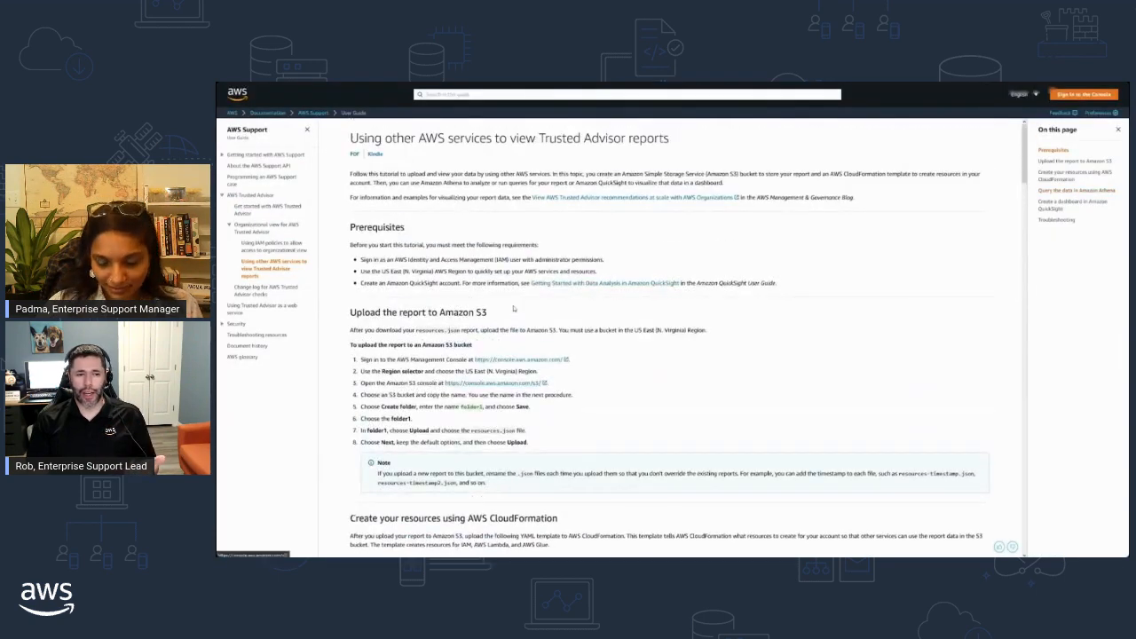
pyautogui.scroll(-1, 514, 308)
pyautogui.moveTo(415, 290); pyautogui.dragTo(456, 296)
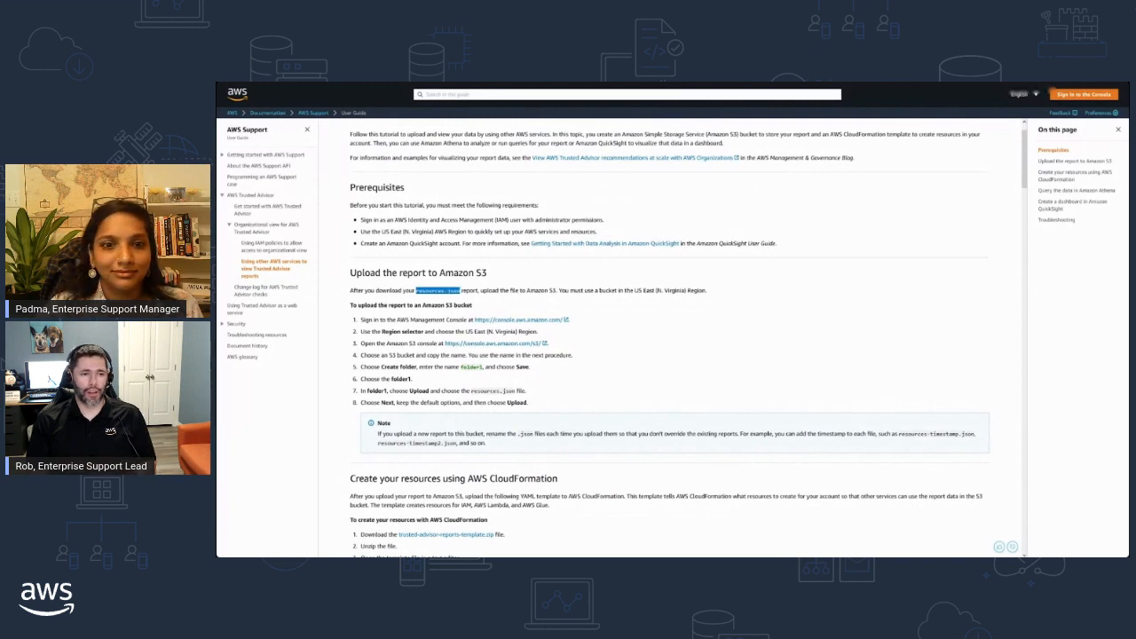
pyautogui.hotkey('ctrl', 'Tab')
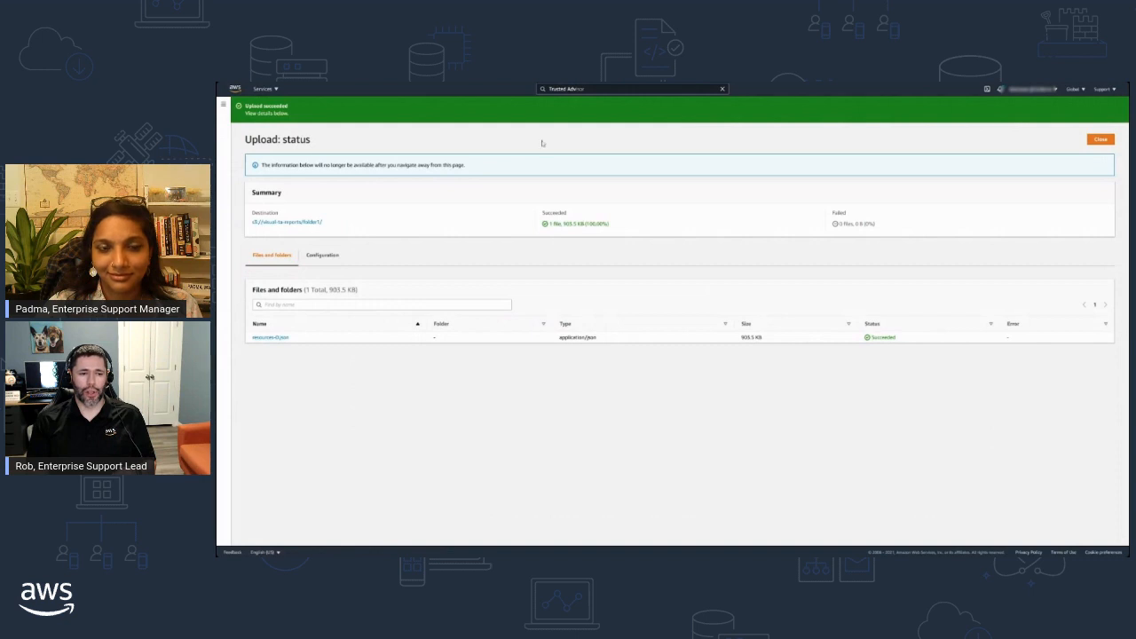
# - Switch to AWS Glue and view the details of the crawler AWSTACrawler
pyautogui.hotkey('ctrl', 'Tab')
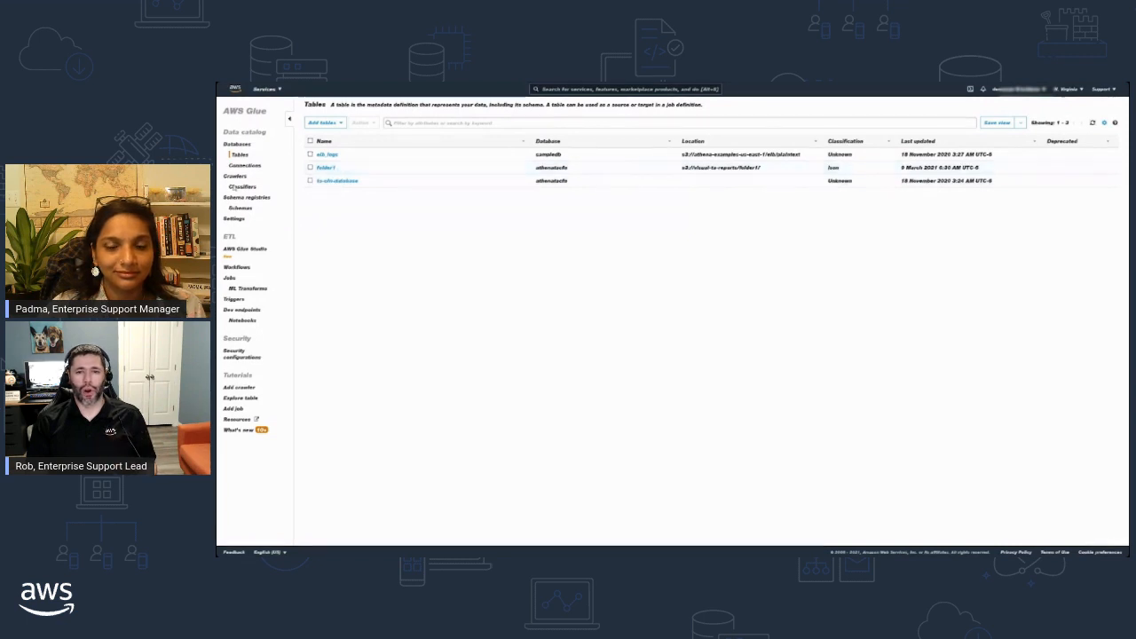
pyautogui.click(236, 176)
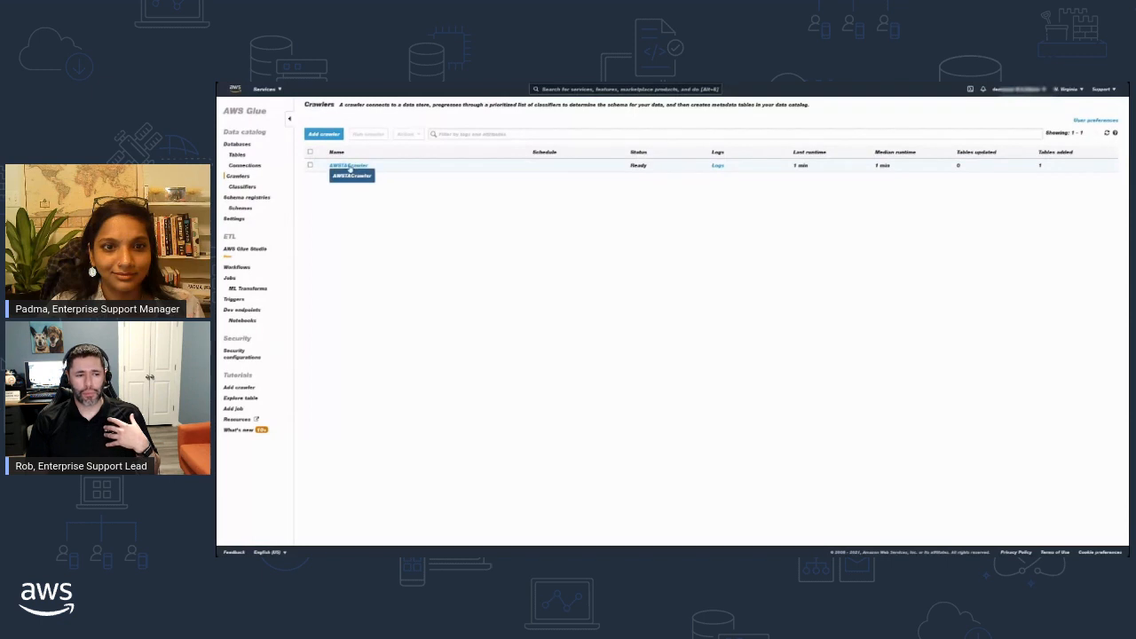
pyautogui.click(349, 166)
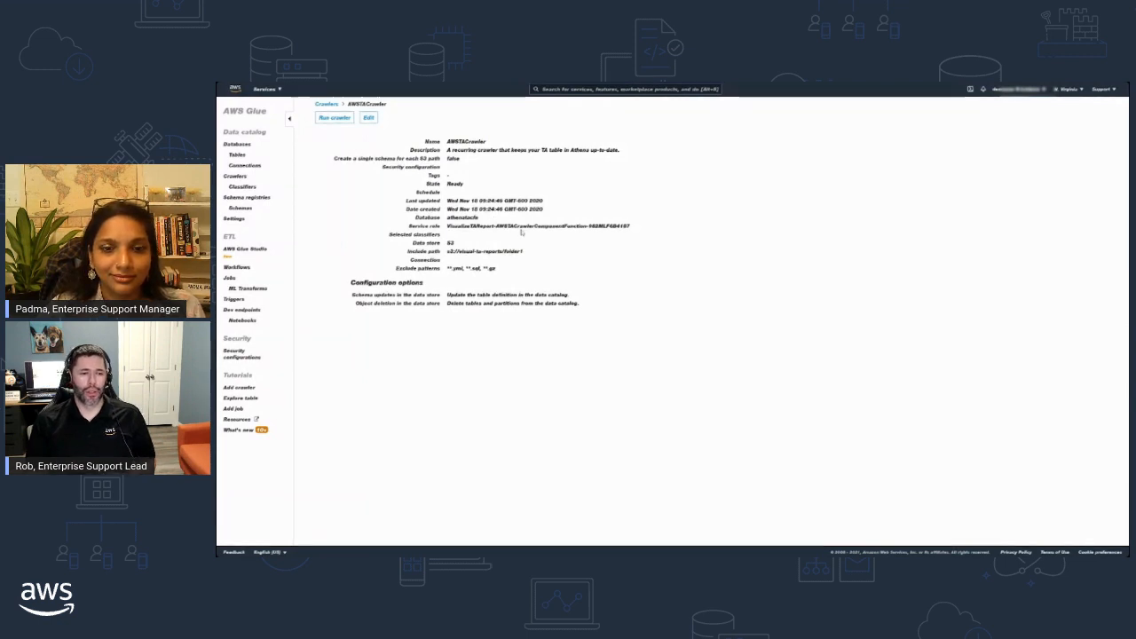
# - Examine the properties and column schema of the folder1 table in the AWS Glue data catalog
pyautogui.click(239, 155)
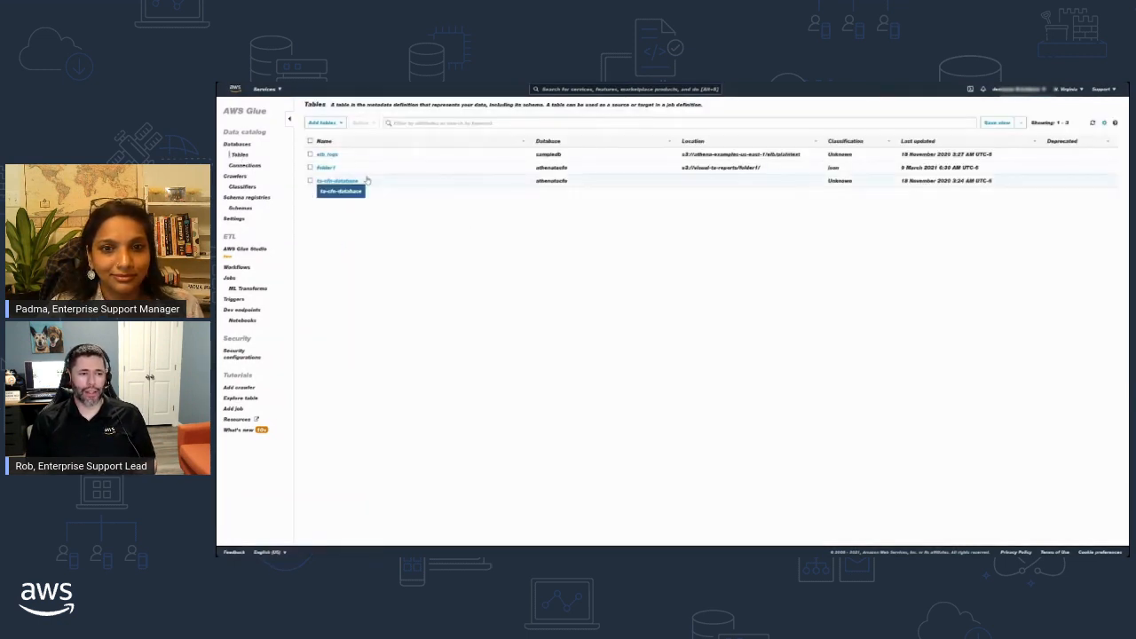
pyautogui.click(330, 167)
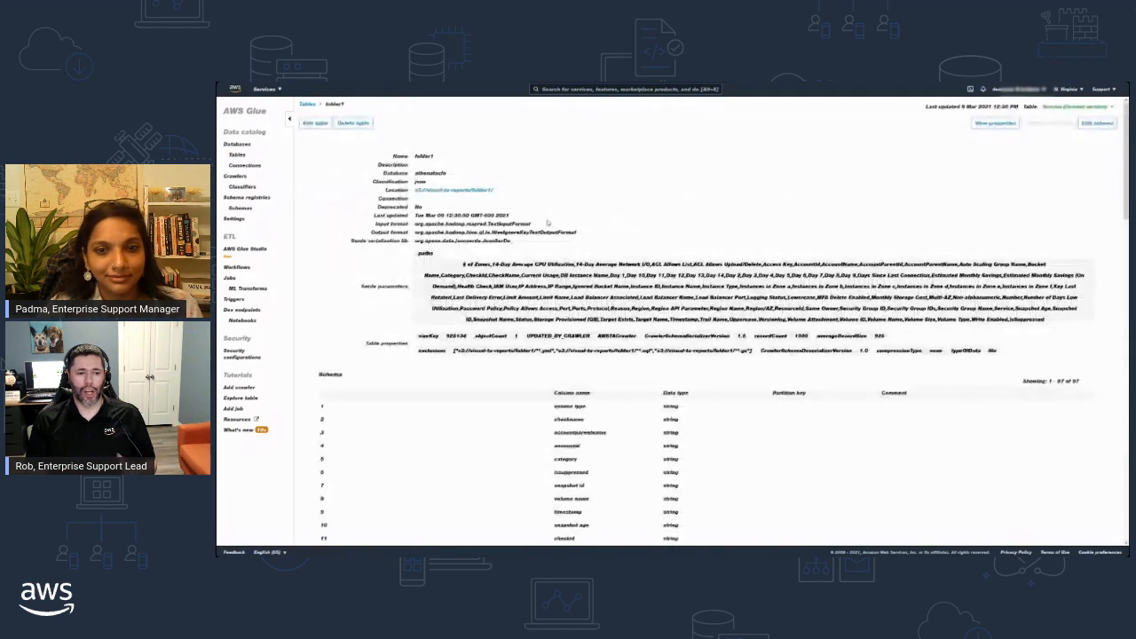
pyautogui.scroll(-3, 739, 413)
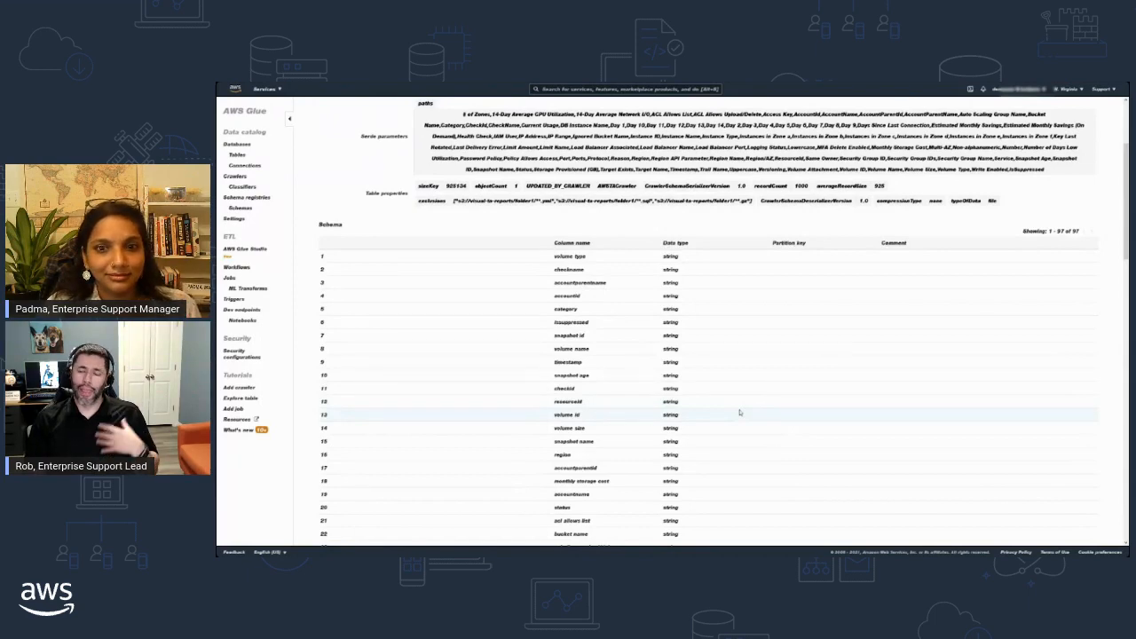
pyautogui.scroll(-7, 739, 412)
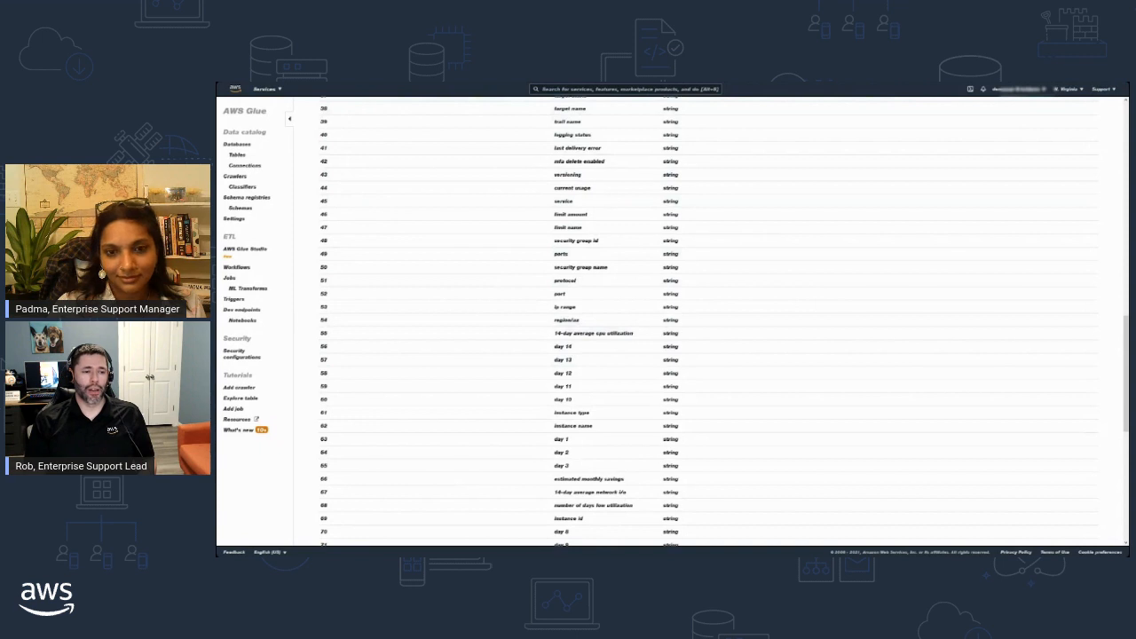
# - Switch to Athena and run the query that selects all records from the folder1 table in the athenatacfn database
pyautogui.hotkey('ctrl', 'Tab')
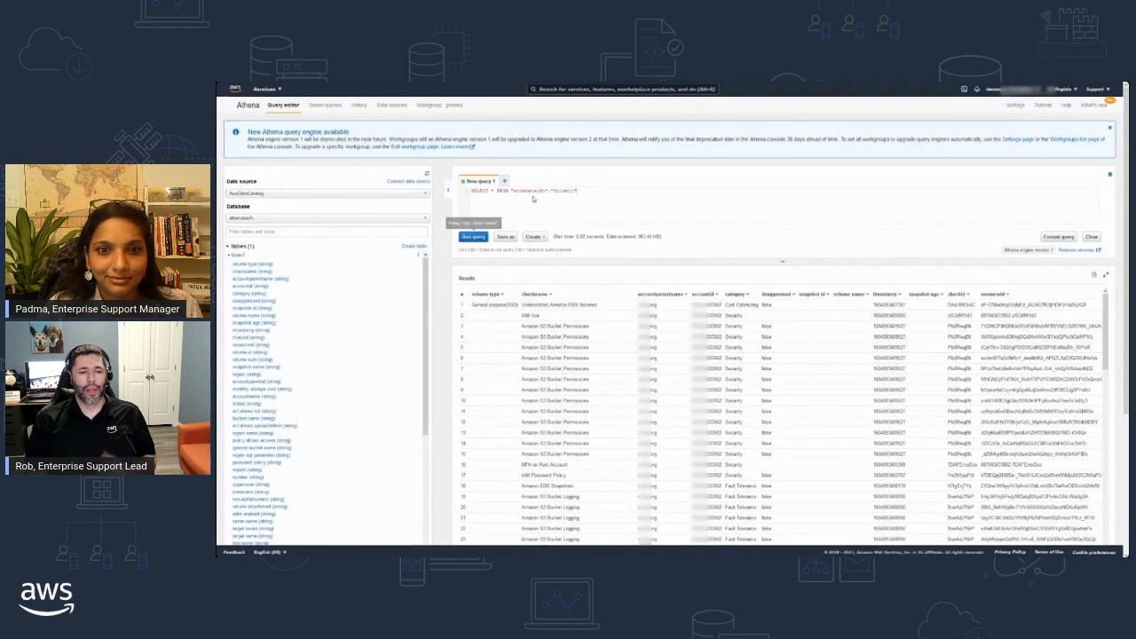
pyautogui.click(473, 237)
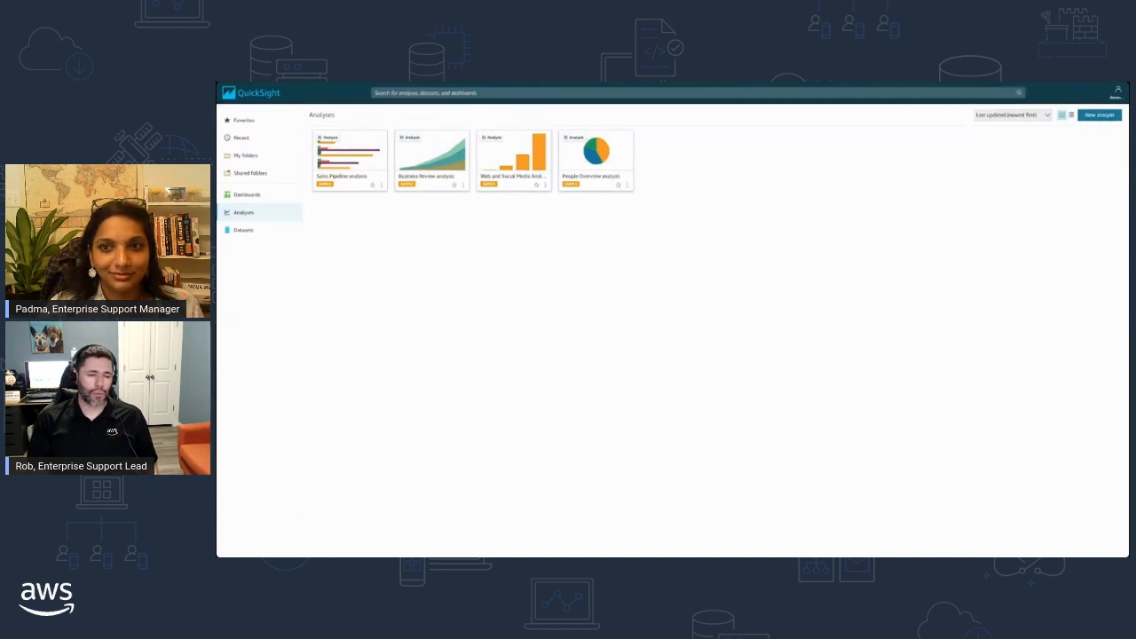
# - Read the AWS Support guide's instructions for creating a dashboard in Amazon QuickSight, from the Athena data source to the example dashboard
pyautogui.hotkey('ctrl', 'Tab')
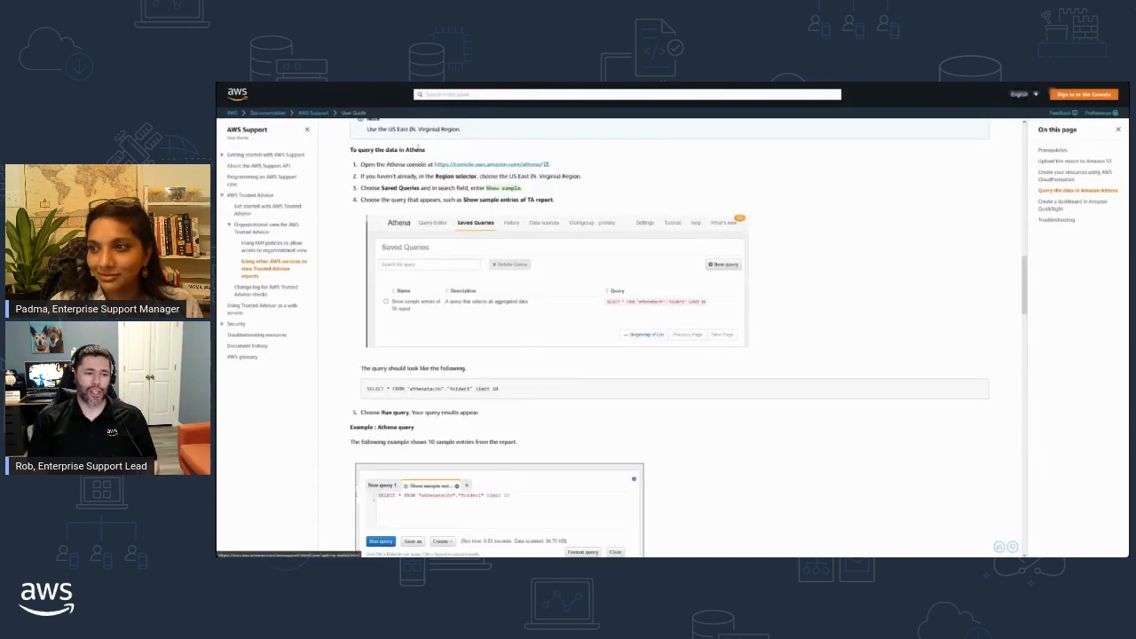
pyautogui.scroll(-2, 512, 224)
pyautogui.scroll(-5, 610, 327)
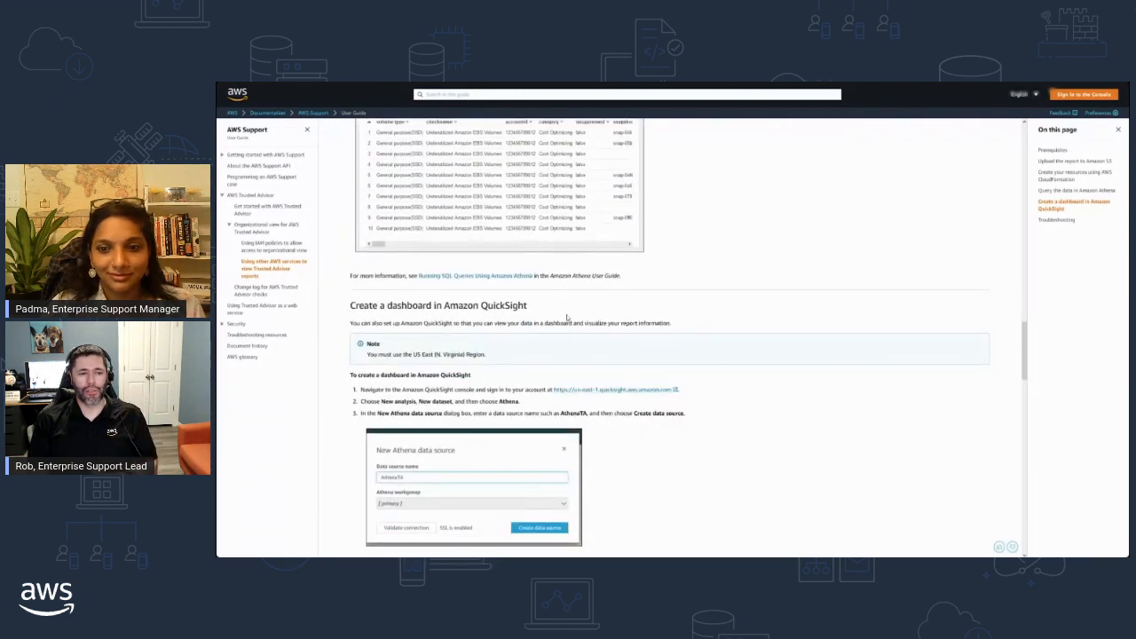
pyautogui.scroll(-2, 569, 319)
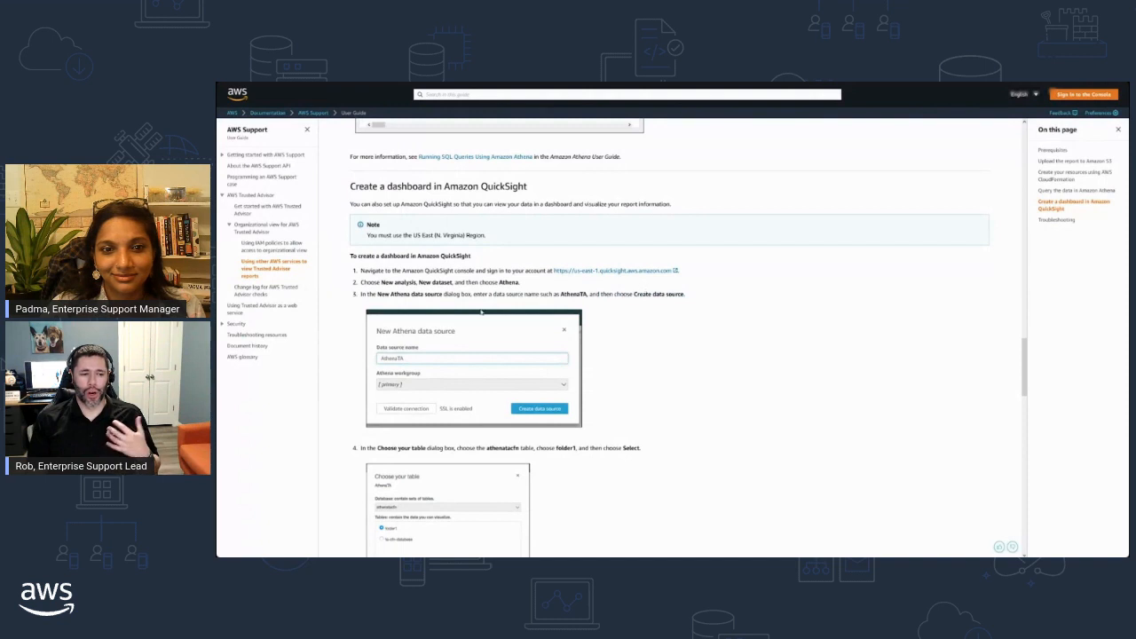
pyautogui.scroll(-3, 709, 324)
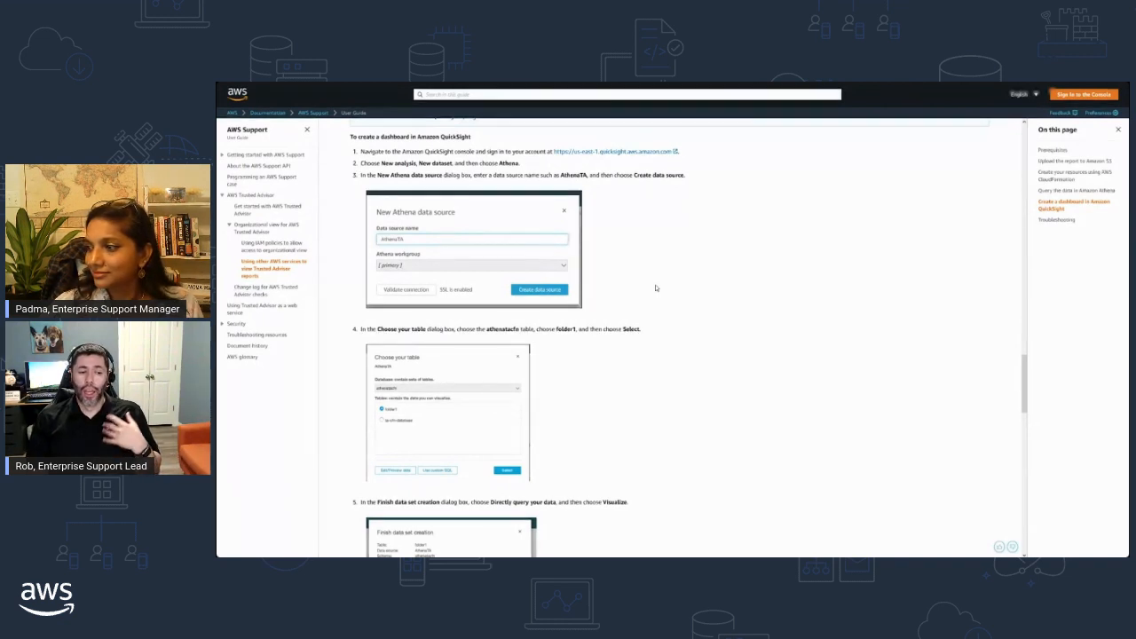
pyautogui.scroll(-2, 593, 311)
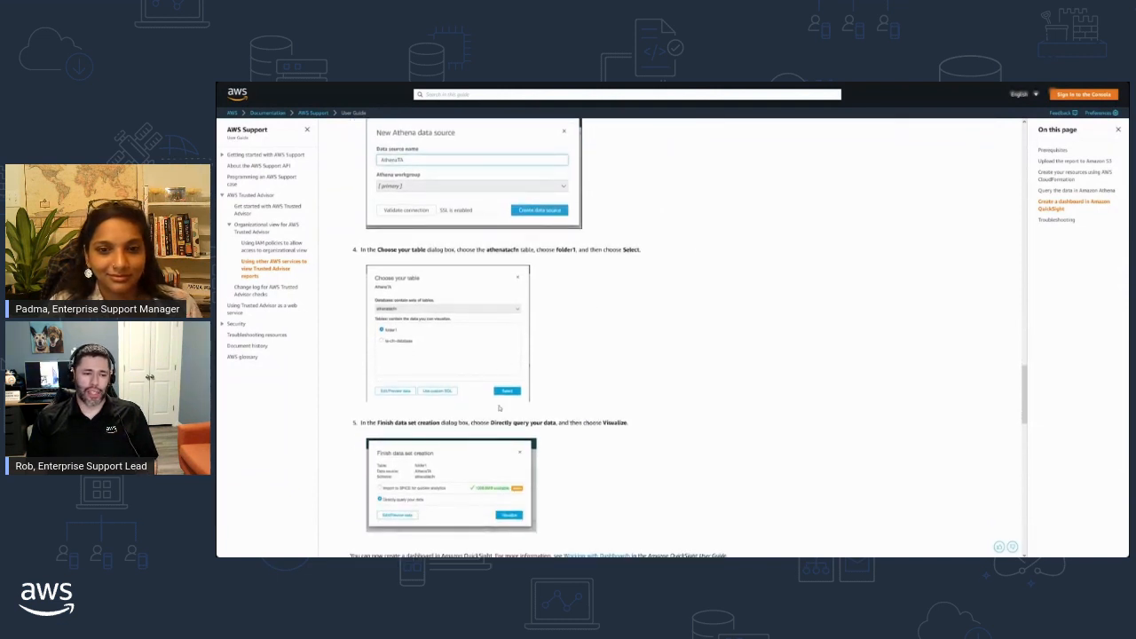
pyautogui.scroll(-2, 463, 473)
pyautogui.scroll(-1, 463, 473)
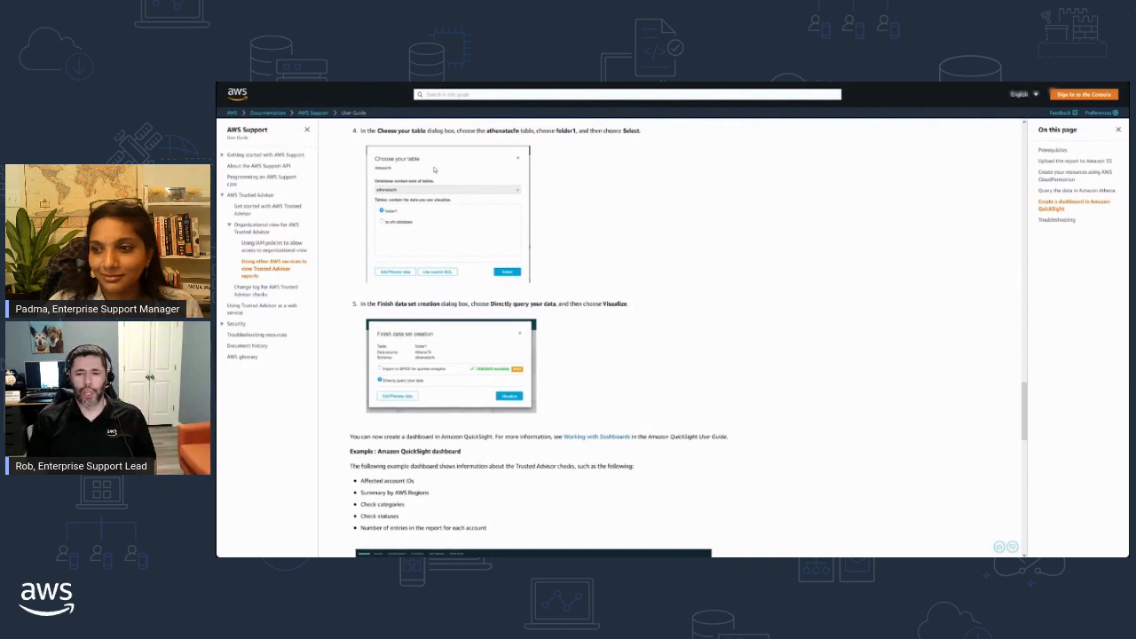
pyautogui.scroll(-1, 601, 387)
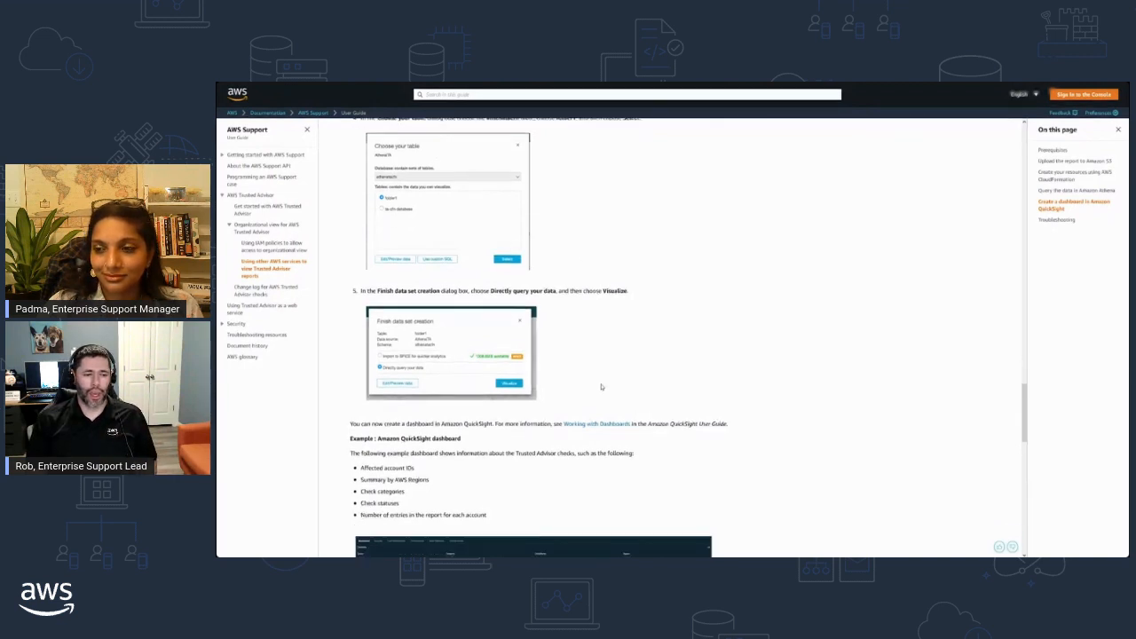
pyautogui.scroll(-3, 601, 387)
pyautogui.scroll(4, 601, 387)
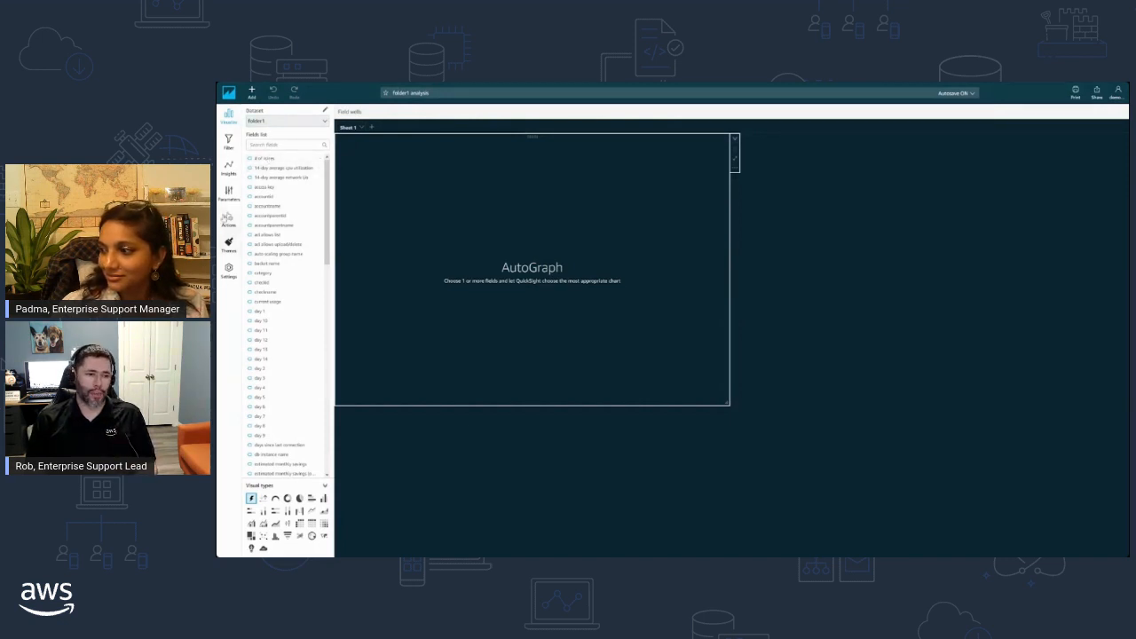
# - Add the accountname and checkname fields to the AutoGraph visual in the folder1 analysis
pyautogui.click(274, 207)
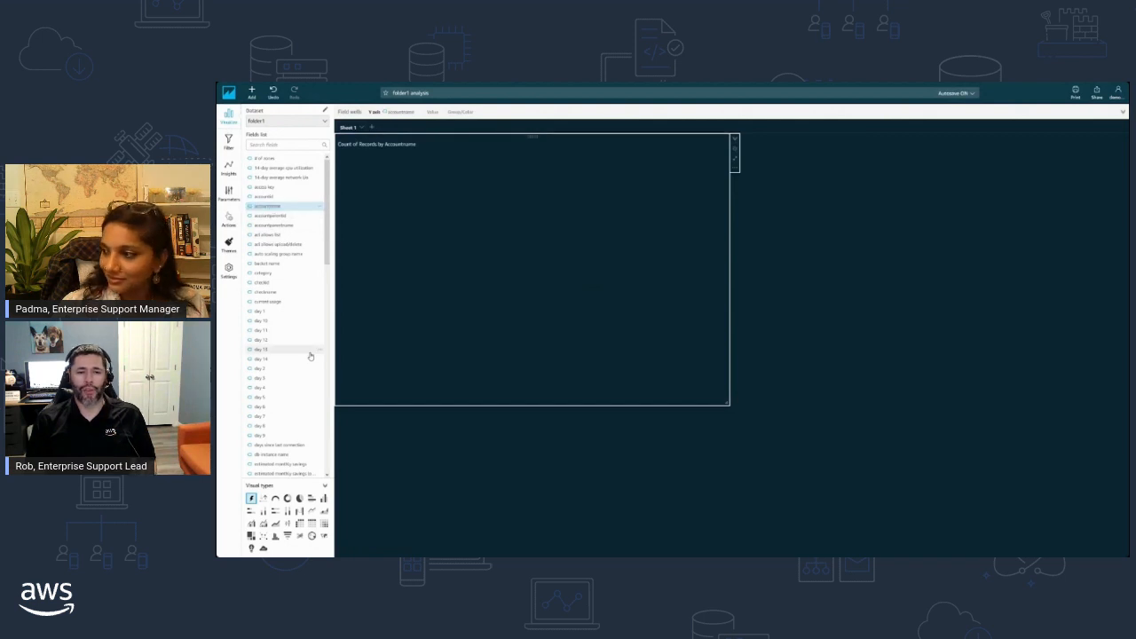
pyautogui.scroll(-3, 310, 356)
pyautogui.scroll(-3, 310, 356)
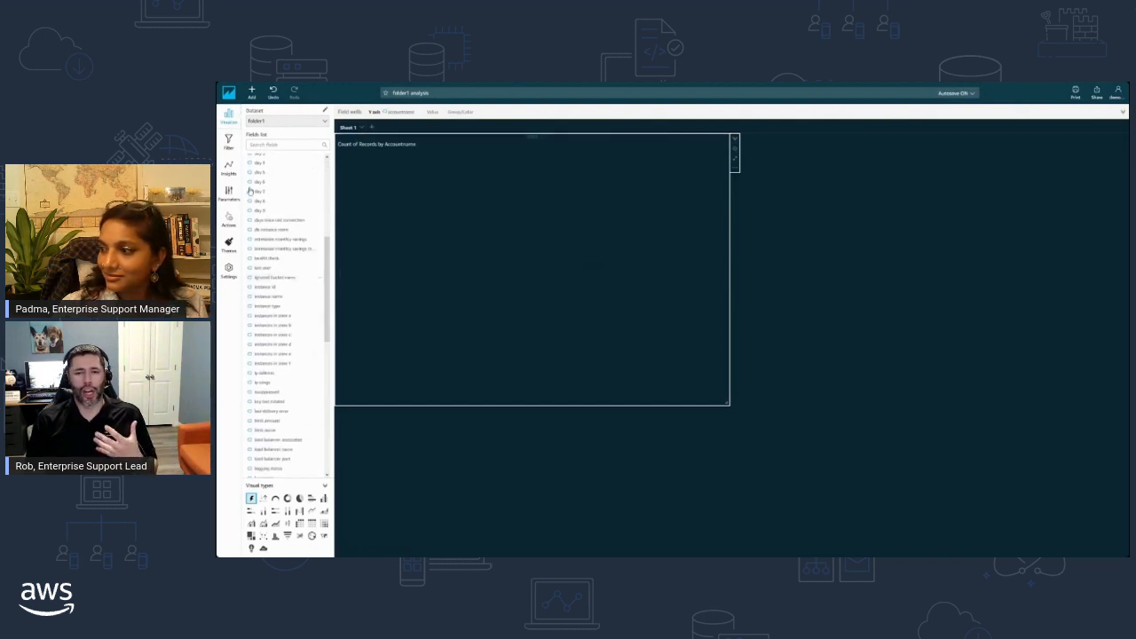
pyautogui.scroll(2, 257, 200)
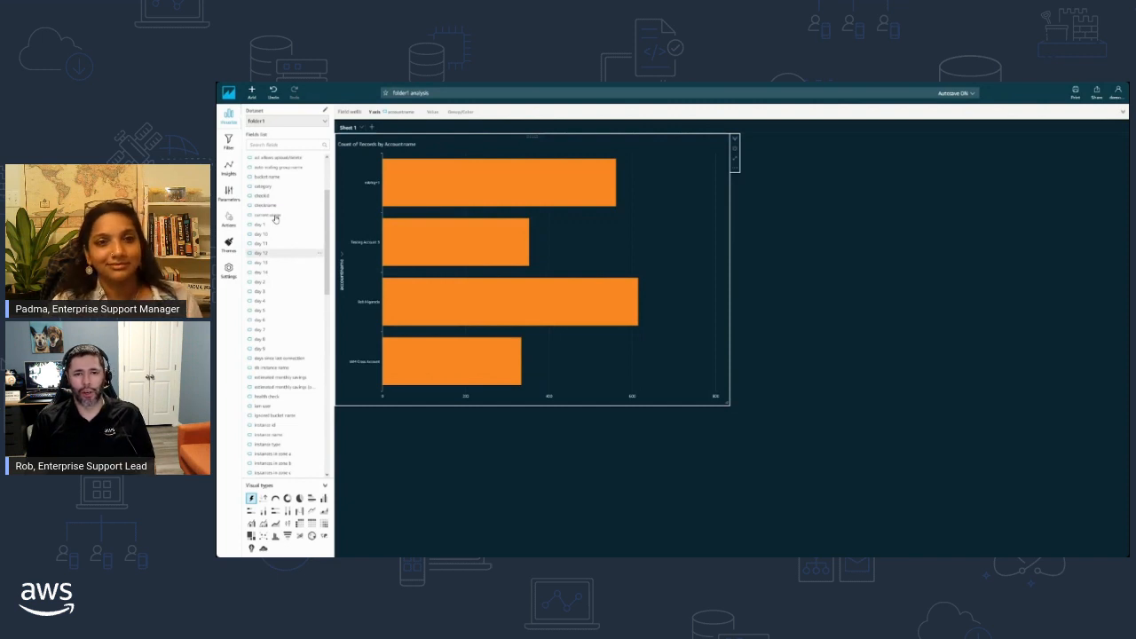
pyautogui.scroll(1, 275, 218)
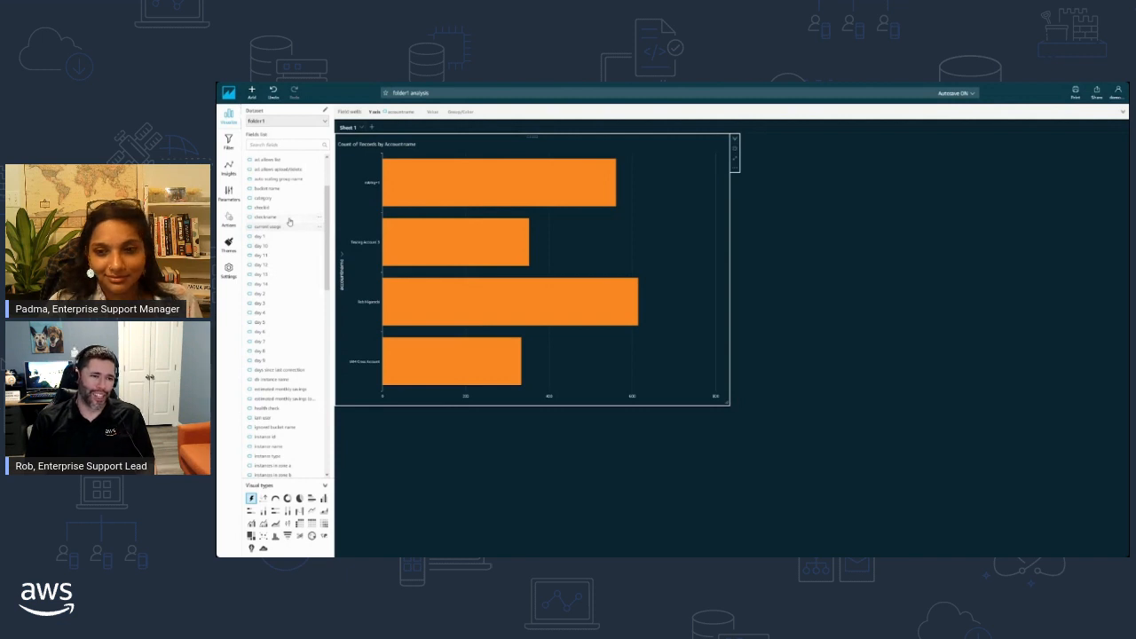
pyautogui.click(286, 219)
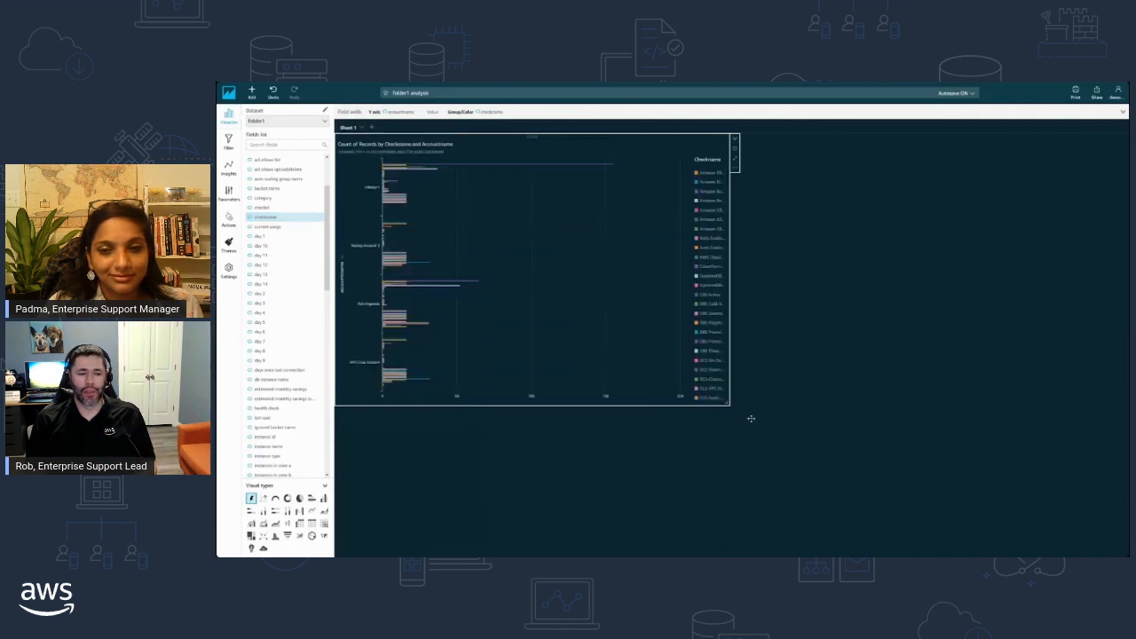
# - Enlarge the visual to fill most of the sheet and widen its legend so the full check names fit
pyautogui.moveTo(733, 408); pyautogui.dragTo(1076, 504)
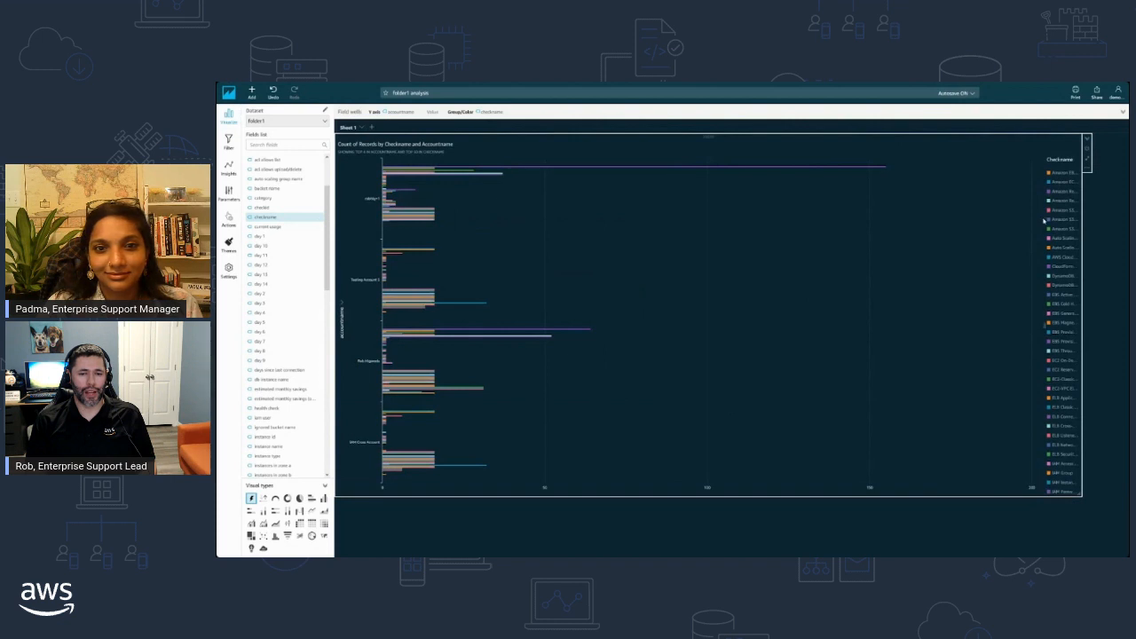
pyautogui.moveTo(1044, 220); pyautogui.dragTo(923, 210)
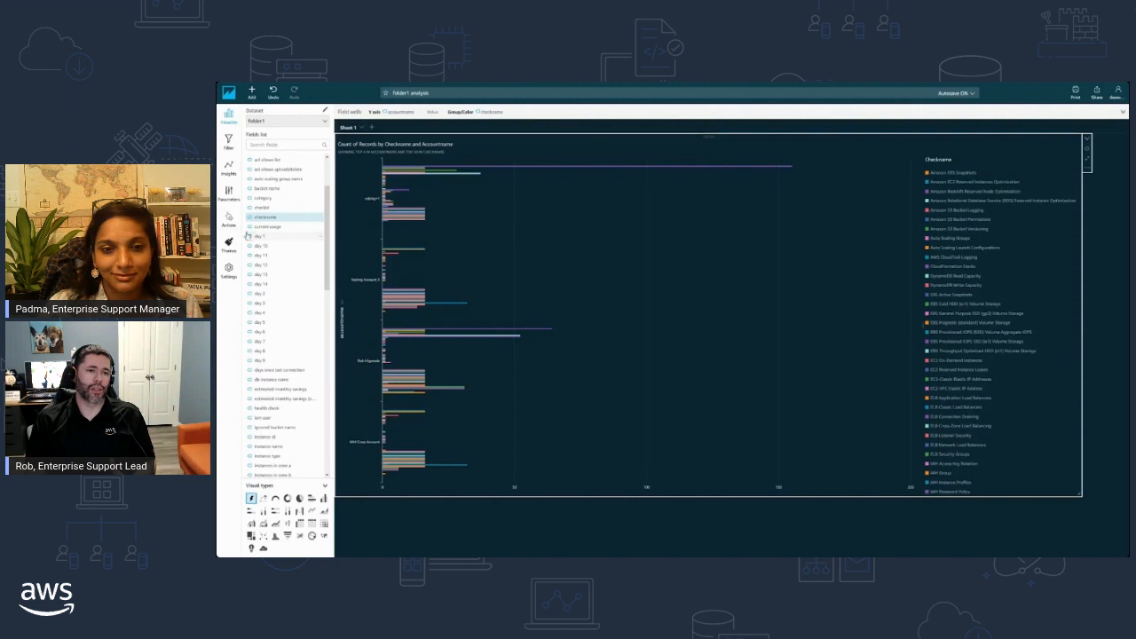
# - Try the gauge chart as the visual type and look through the field list for a suitable field
pyautogui.click(276, 498)
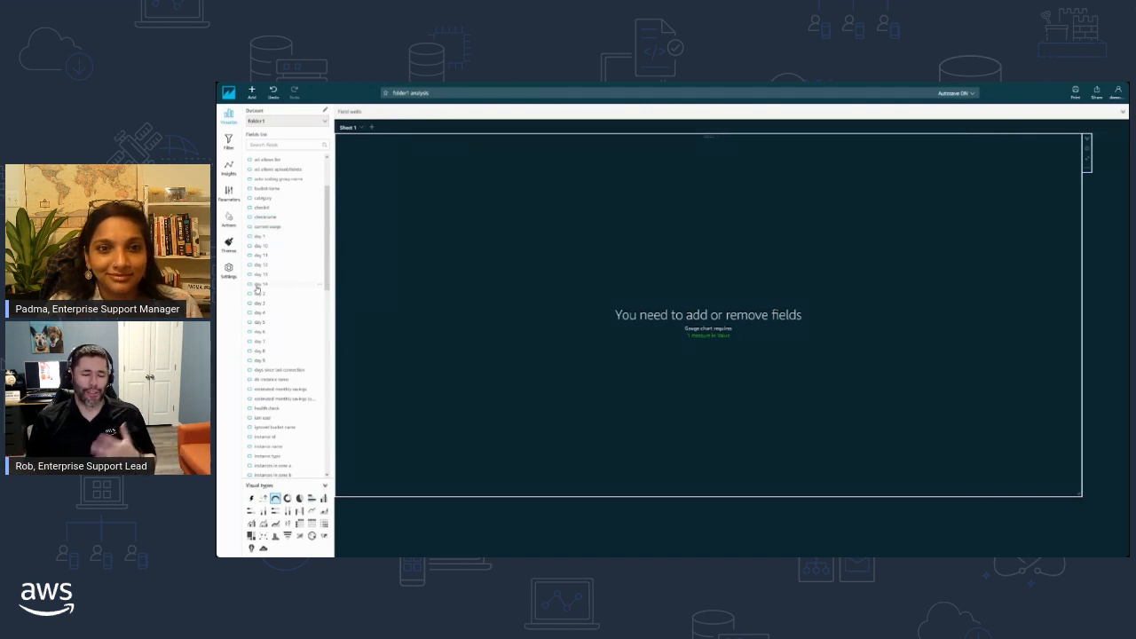
pyautogui.scroll(-3, 257, 289)
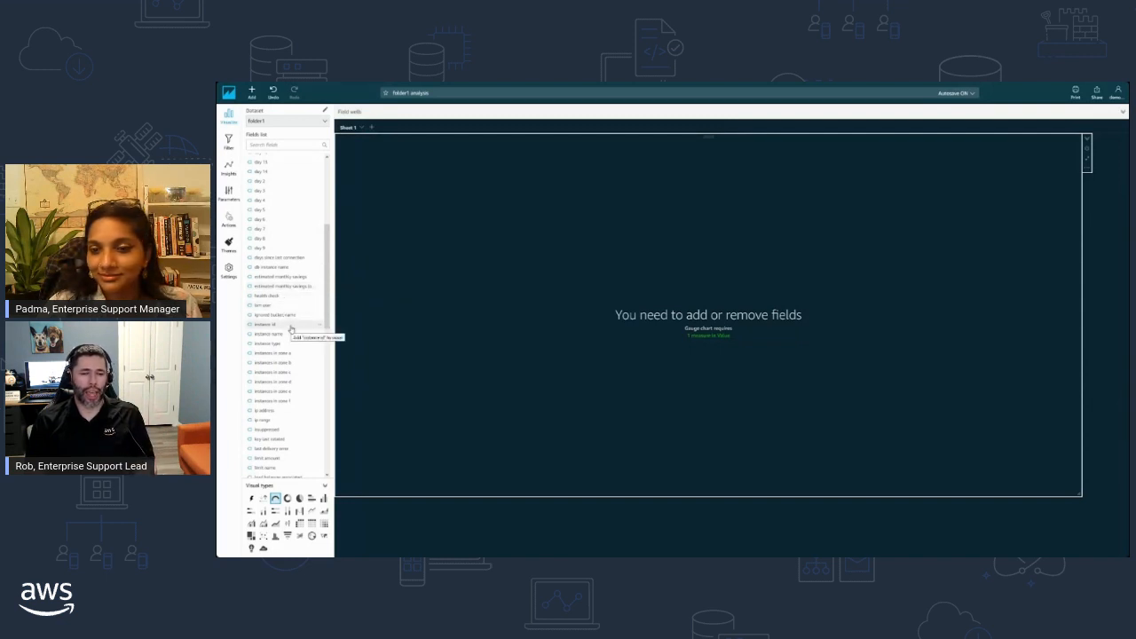
pyautogui.scroll(-2, 287, 338)
pyautogui.scroll(-3, 286, 339)
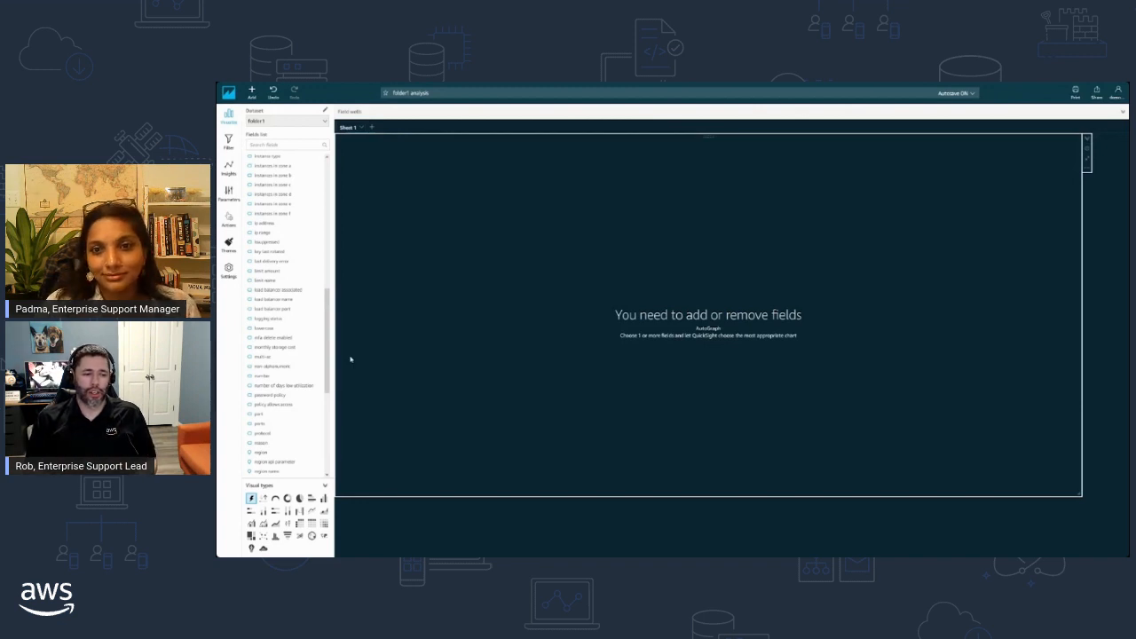
# - Add the accountname field to the empty AutoGraph visual
pyautogui.scroll(10, 276, 306)
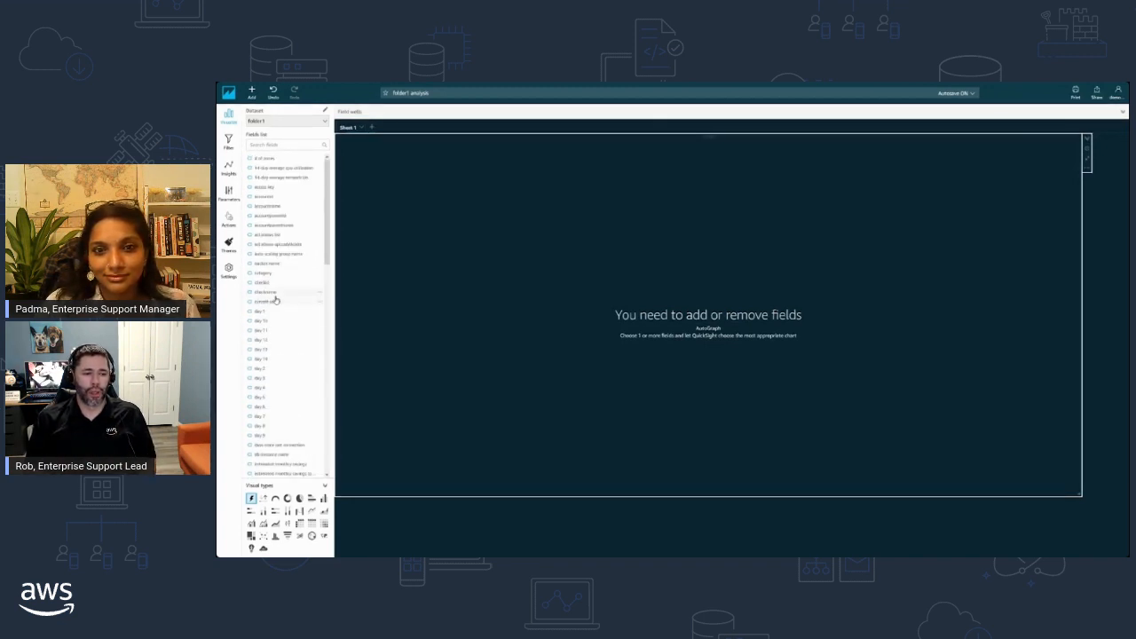
pyautogui.click(280, 207)
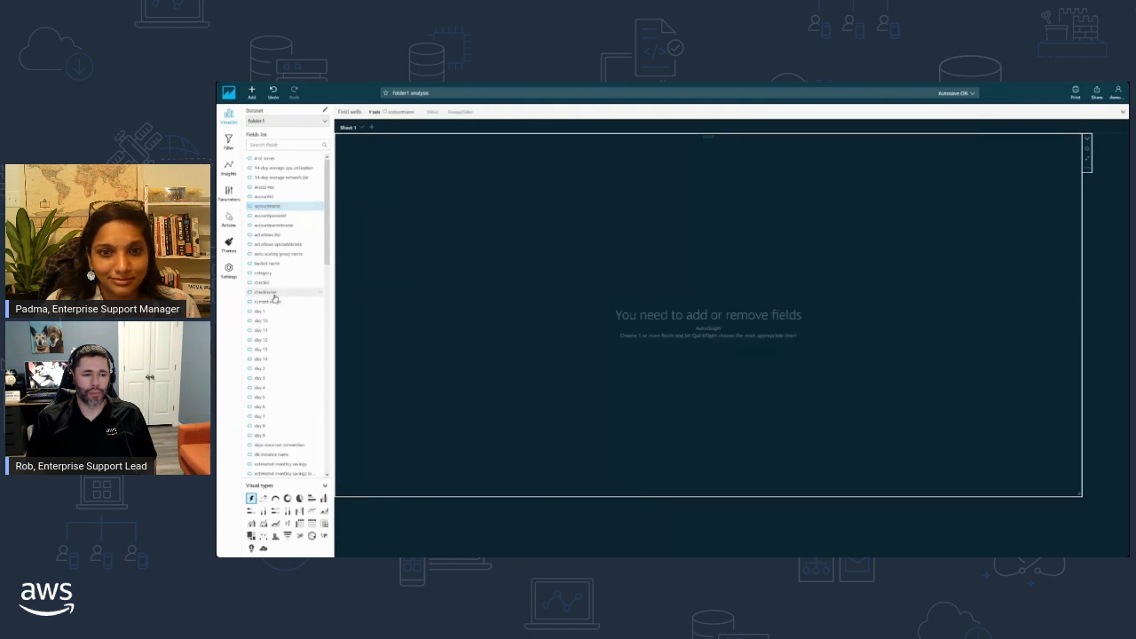
# - Group the accountname visual by the checkname field and change its visual type to a vertical bar chart
pyautogui.click(273, 294)
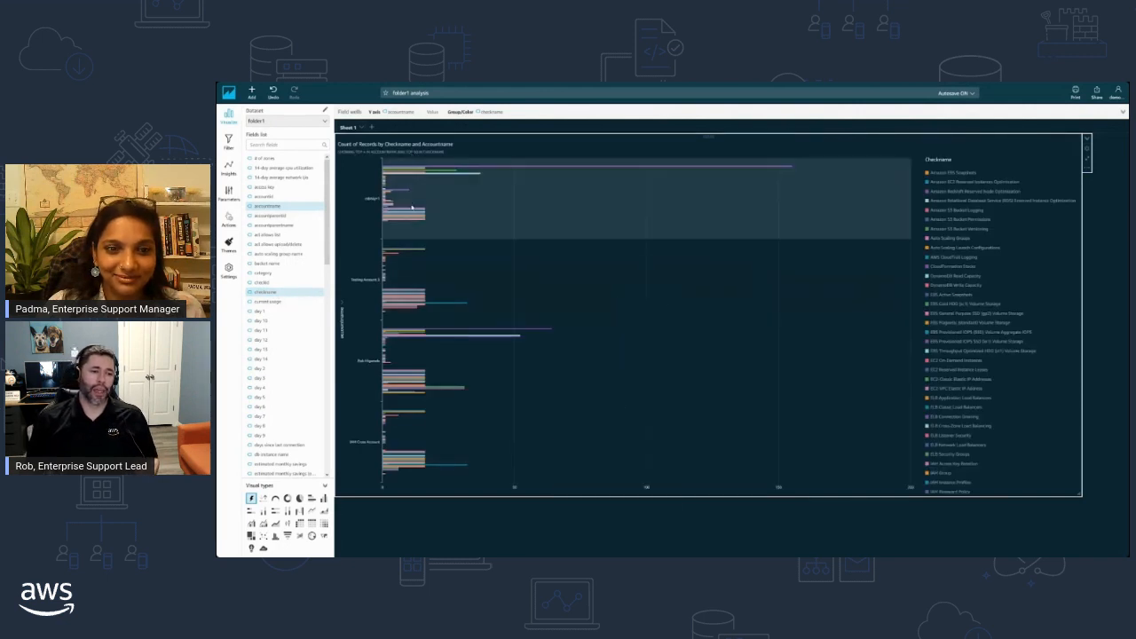
pyautogui.moveTo(413, 207)
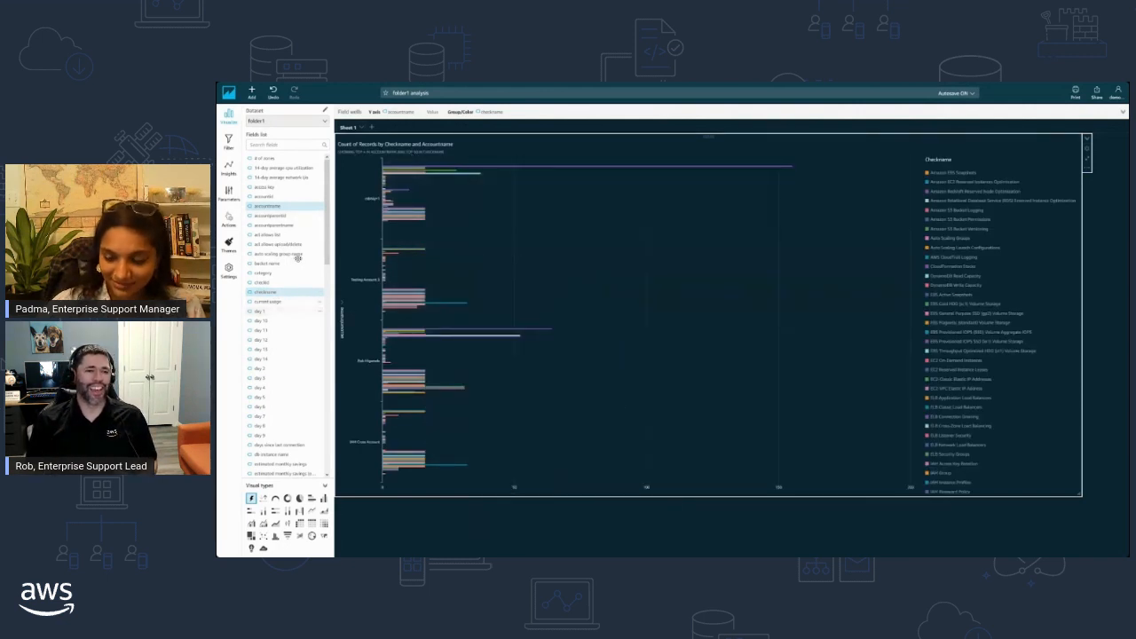
pyautogui.scroll(-2, 293, 261)
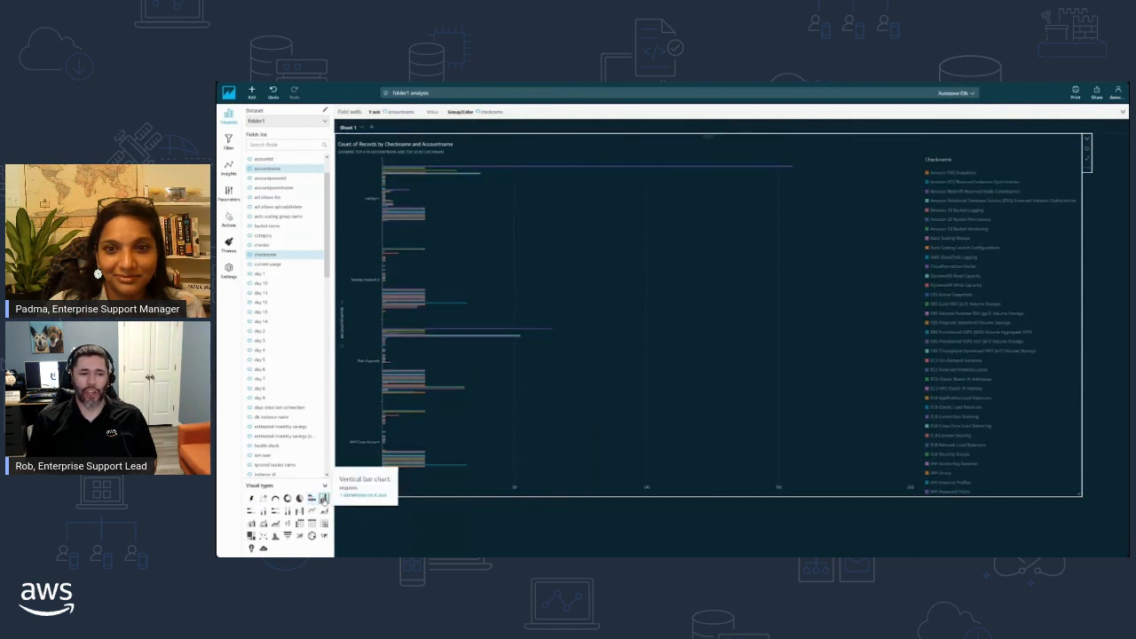
pyautogui.click(324, 499)
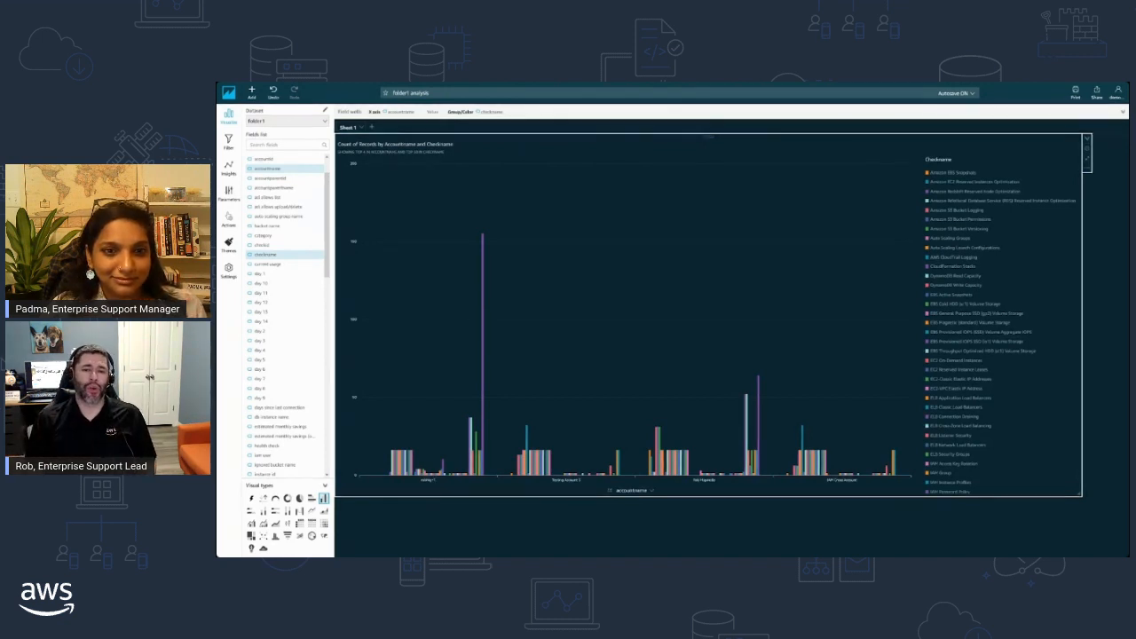
# - Look through the check legend and the field list, and replace checkname with the category field as the chart's grouping
pyautogui.moveTo(748, 439)
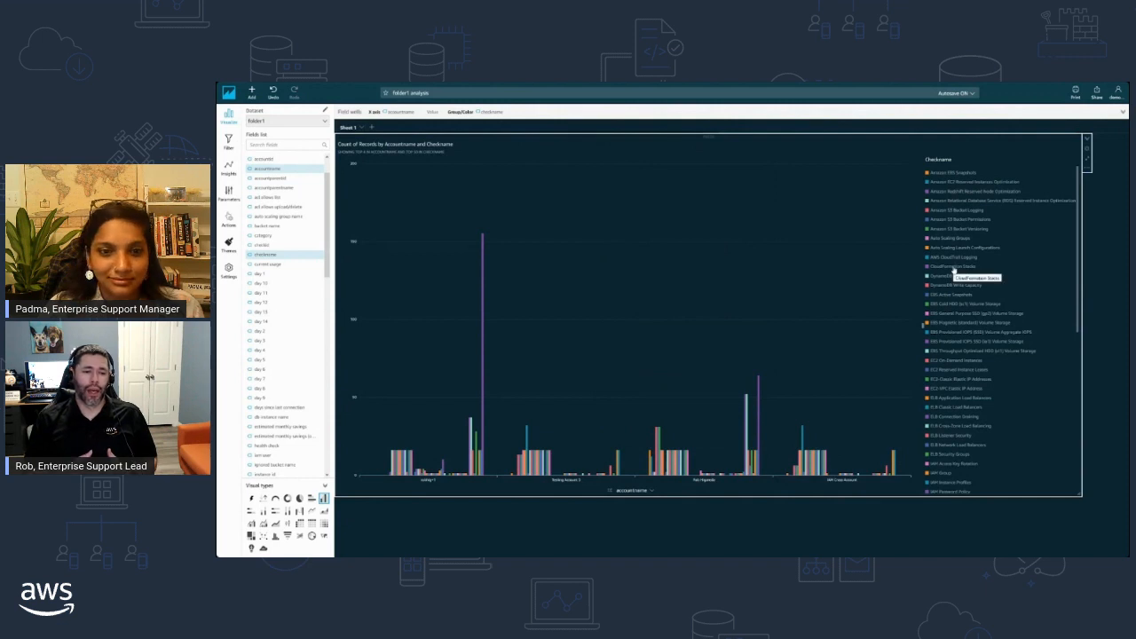
pyautogui.scroll(-5, 959, 271)
pyautogui.scroll(-3, 966, 278)
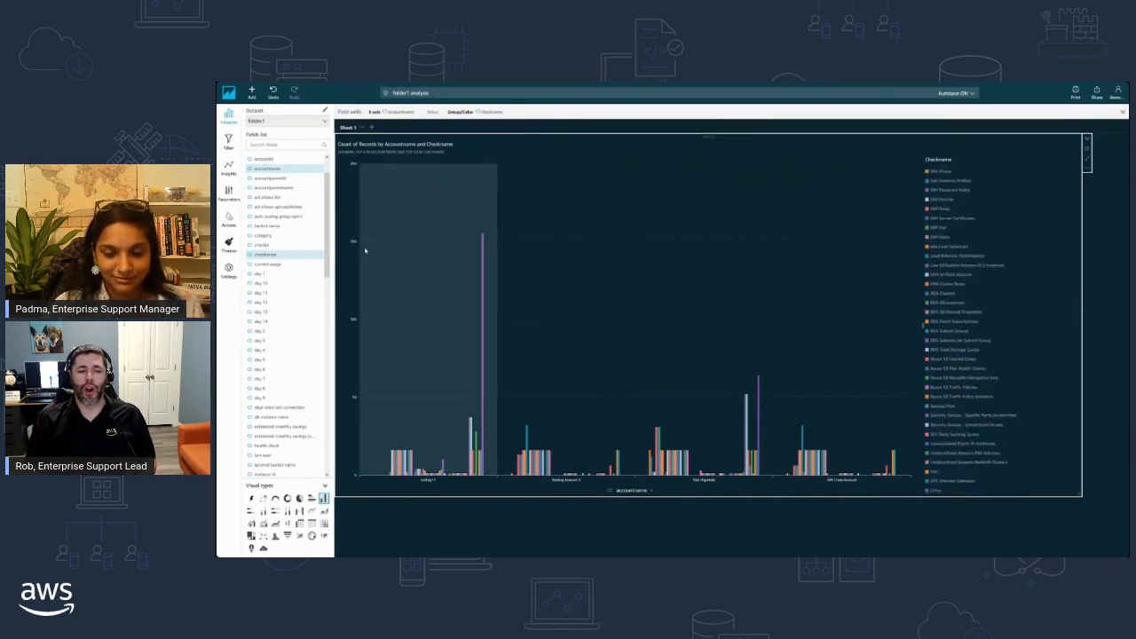
pyautogui.scroll(-3, 292, 271)
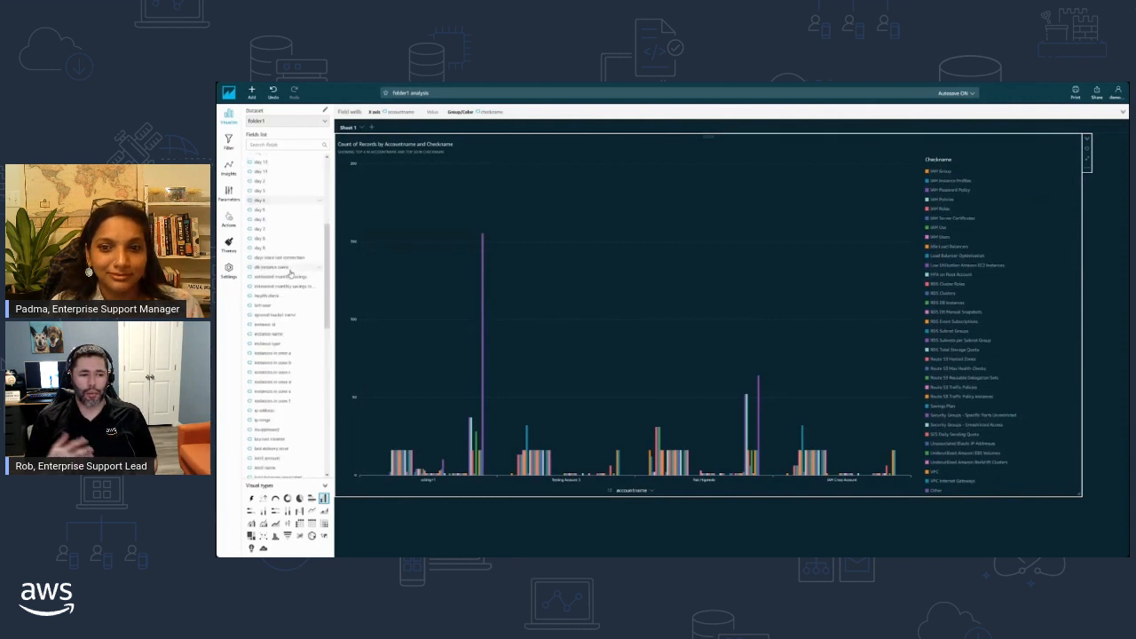
pyautogui.scroll(-5, 291, 272)
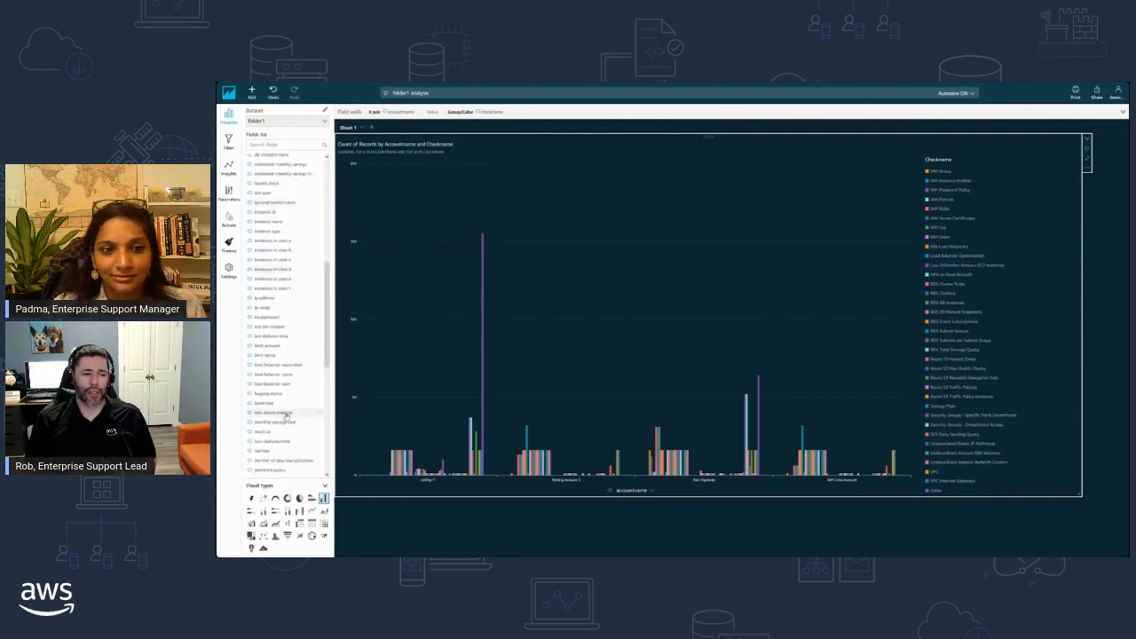
pyautogui.scroll(-10, 276, 306)
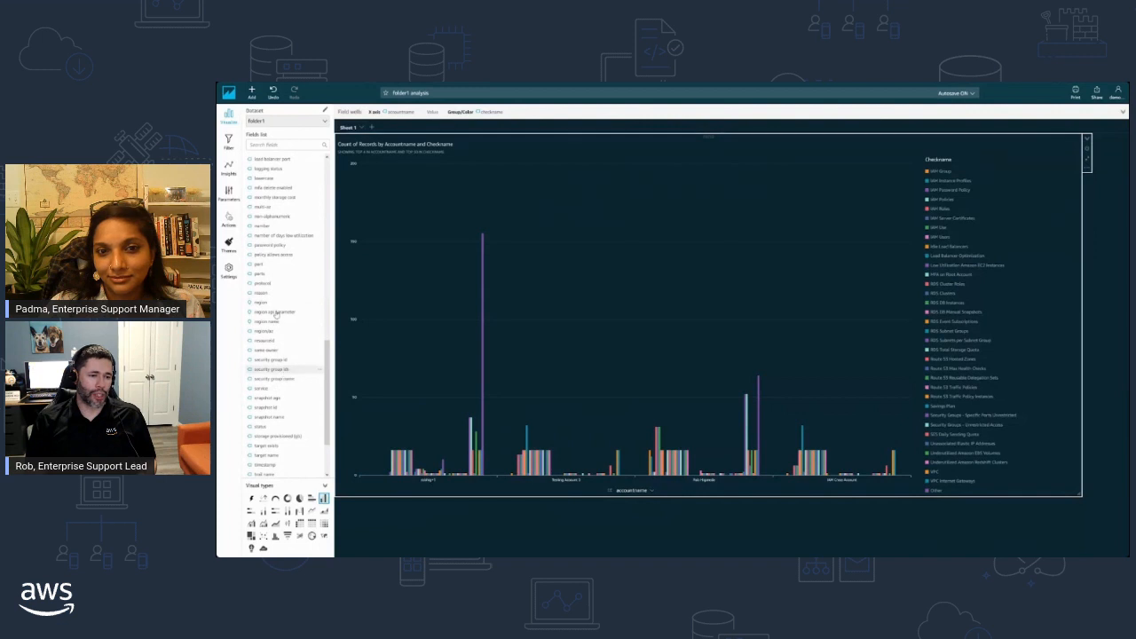
pyautogui.scroll(-3, 282, 346)
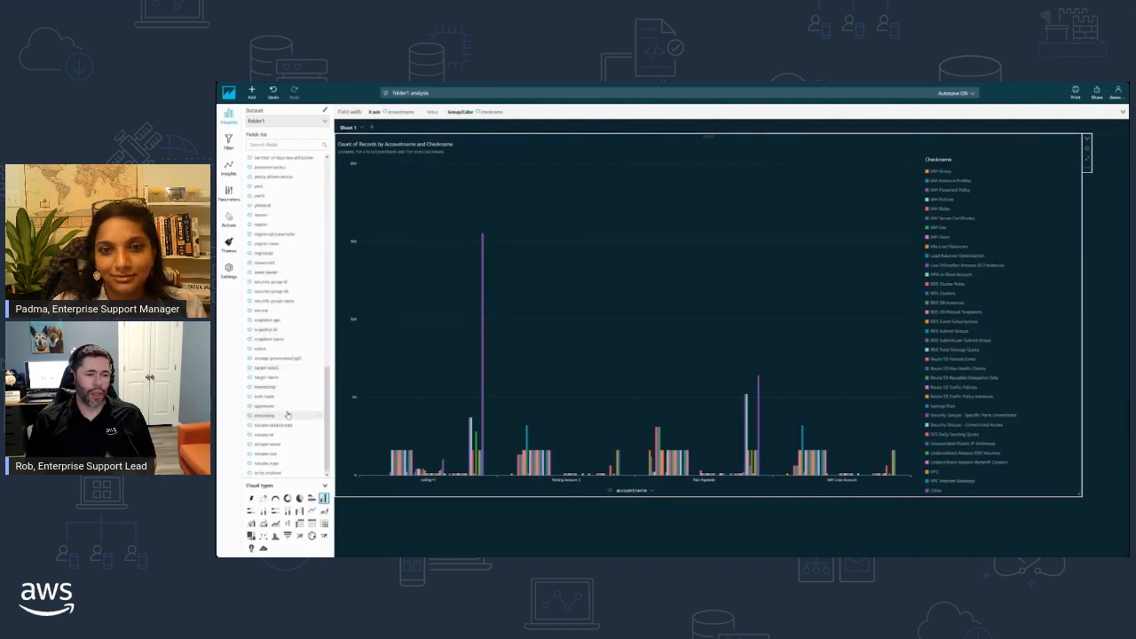
pyautogui.scroll(10, 288, 410)
pyautogui.scroll(3, 287, 413)
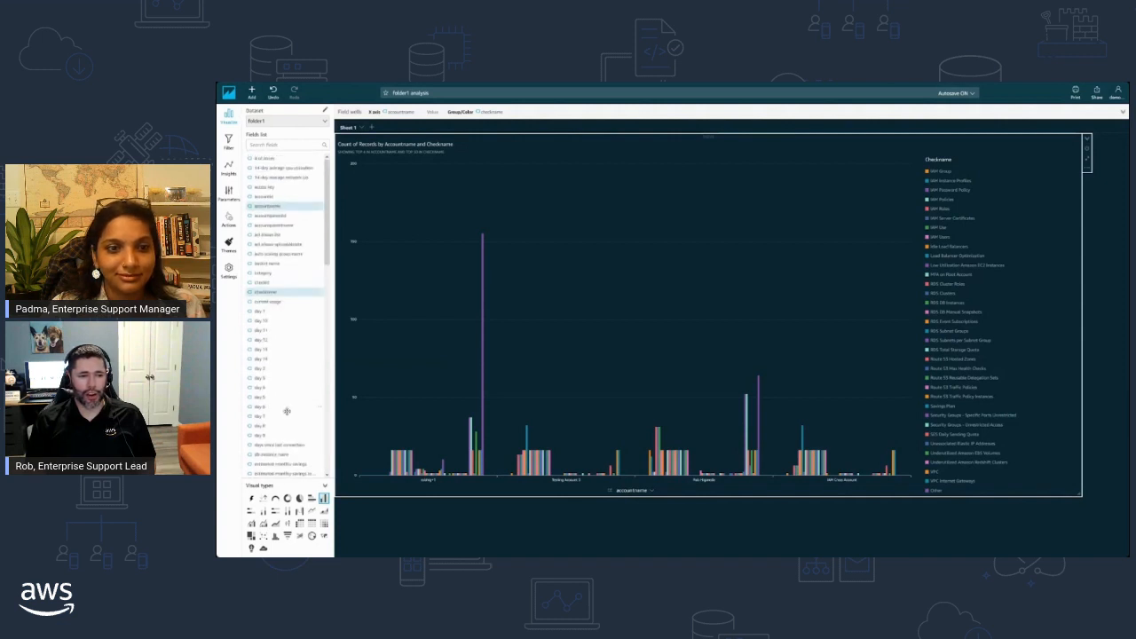
pyautogui.click(281, 277)
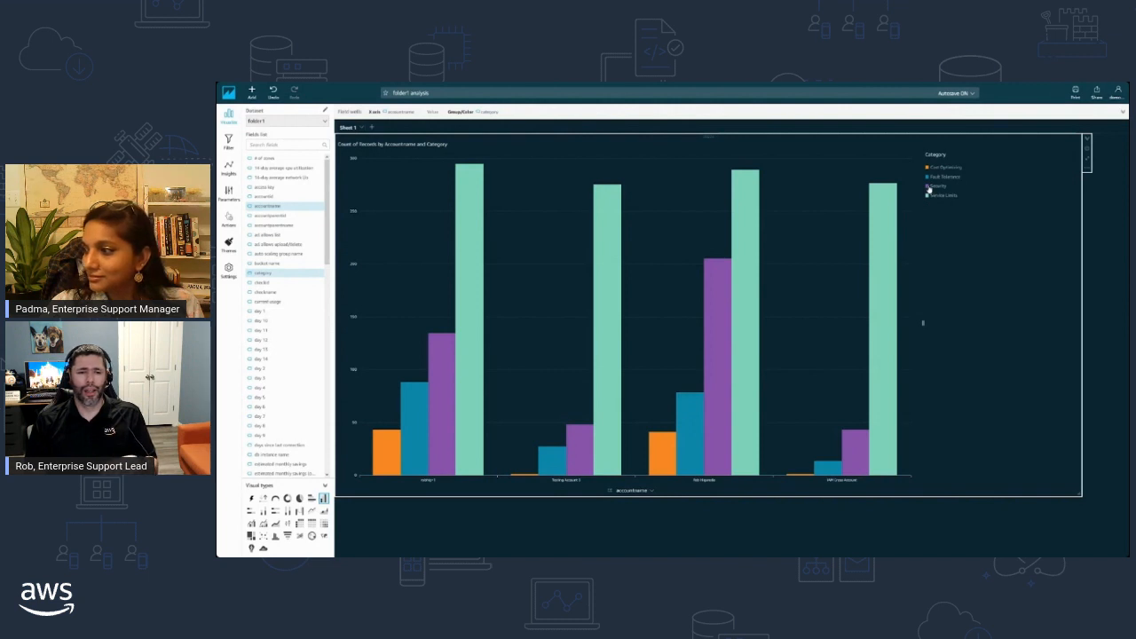
# - Examine the options offered for the Security category in the chart legend and close them without choosing one
pyautogui.click(930, 190)
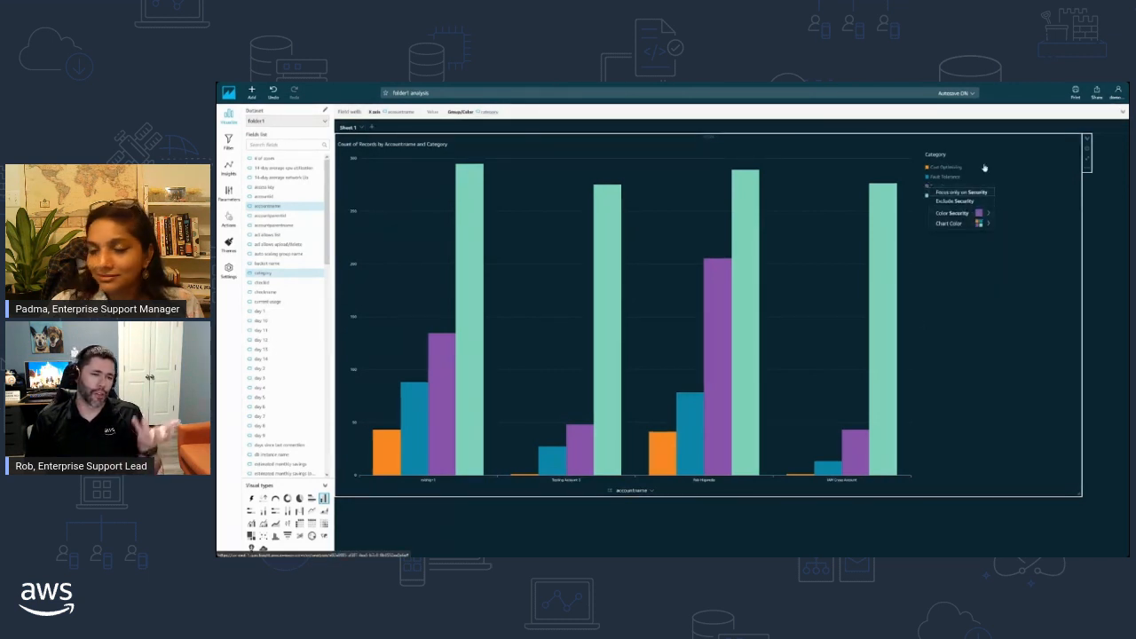
pyautogui.click(964, 126)
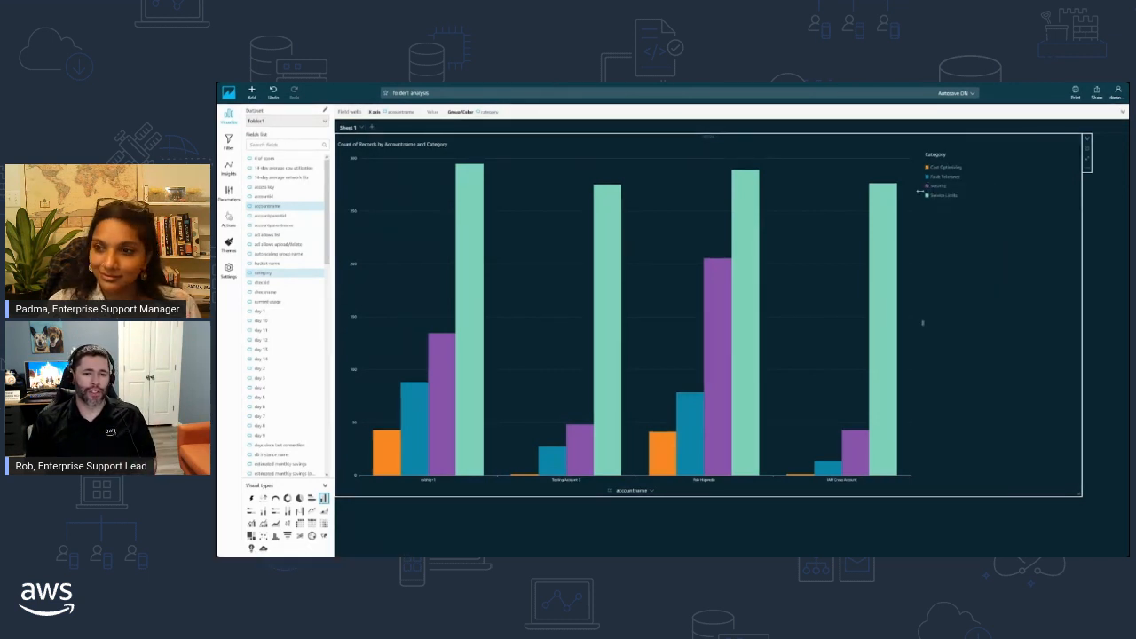
pyautogui.moveTo(746, 224)
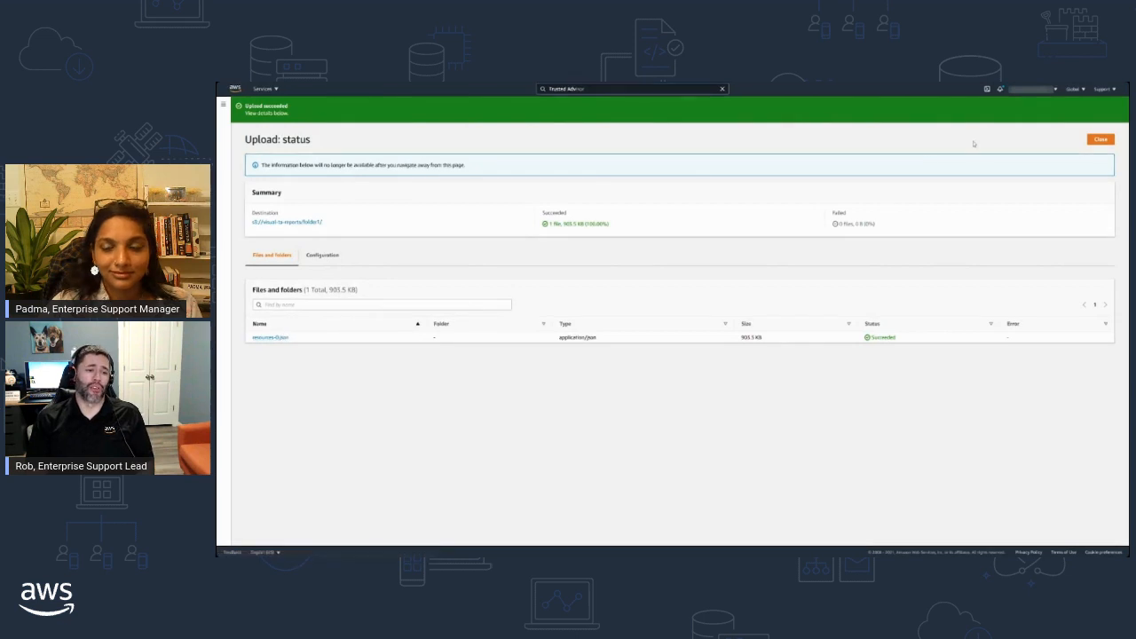
# - Switch to the S3 console and upload the report file resources-0.json to folder1 of the visual-ta-reports bucket
pyautogui.click(298, 222)
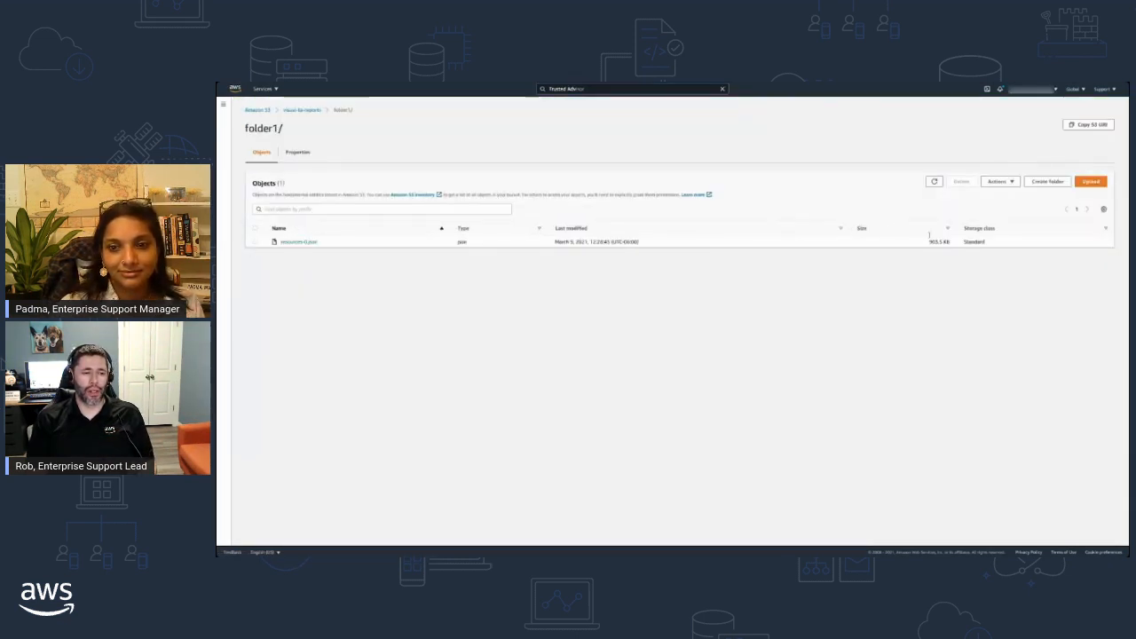
pyautogui.click(1091, 186)
pyautogui.click(461, 200)
pyautogui.doubleClick(369, 107)
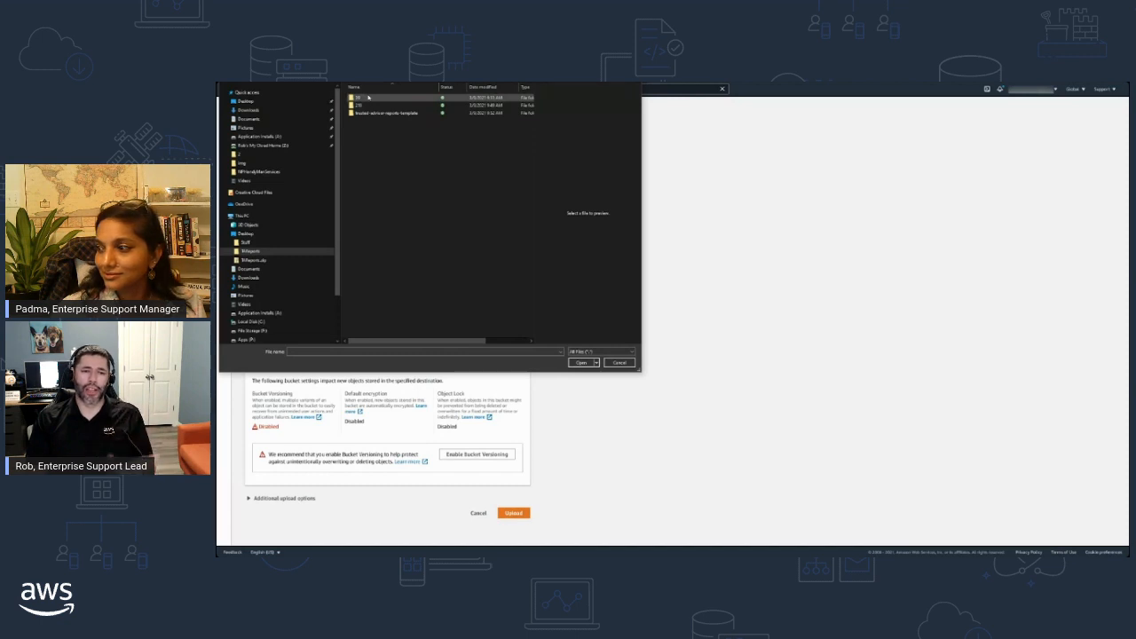
pyautogui.doubleClick(369, 96)
pyautogui.click(370, 98)
pyautogui.click(582, 362)
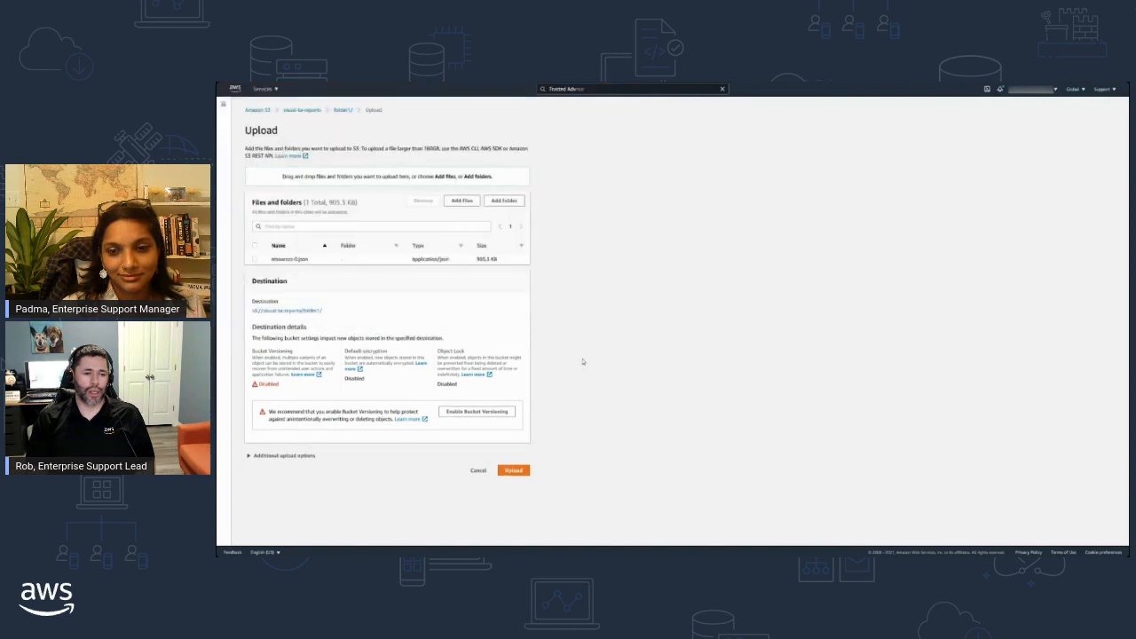
pyautogui.click(518, 474)
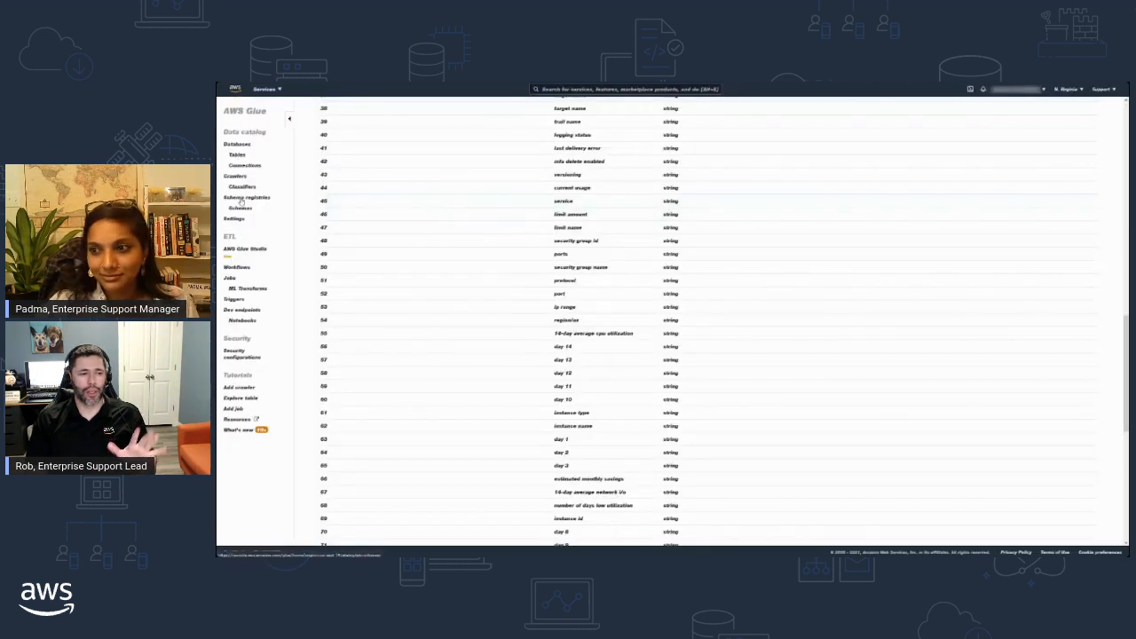
# - Switch to the AWS Glue console and open the list of crawlers
pyautogui.click(236, 176)
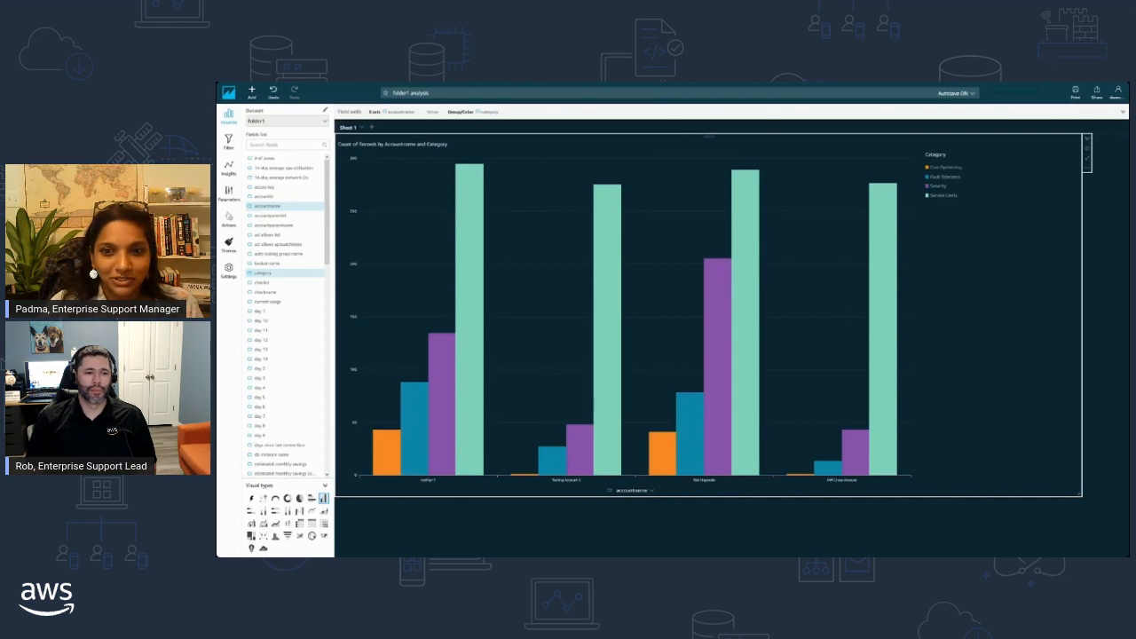
pyautogui.moveTo(649, 131)
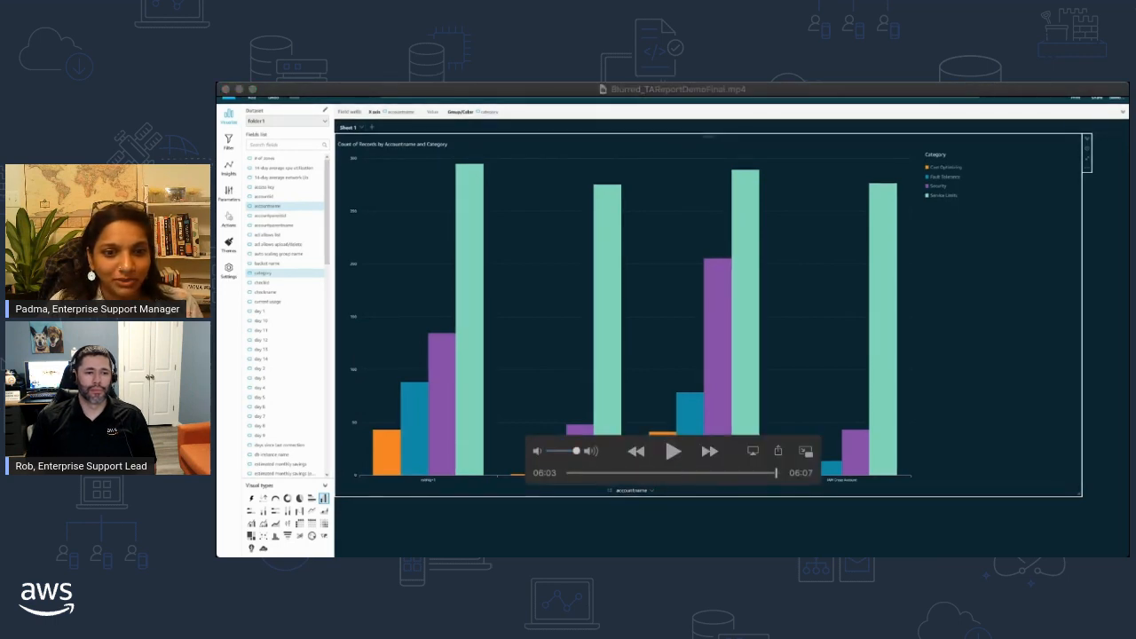